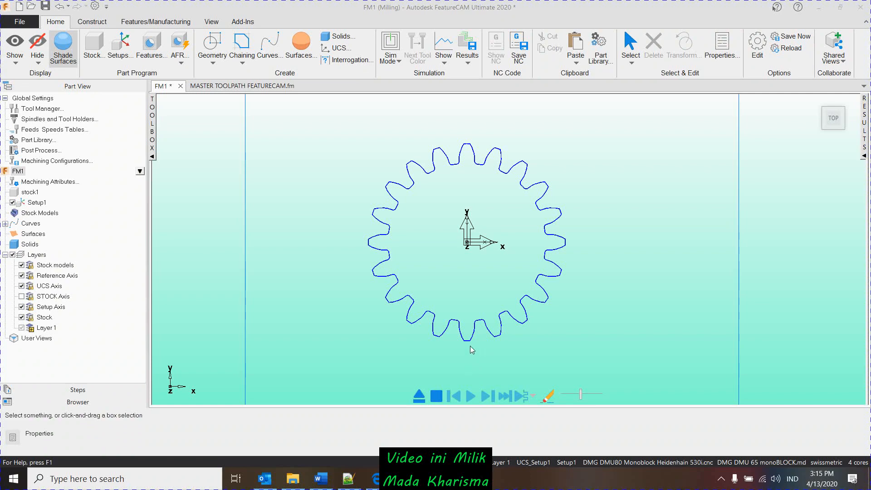
- Examine the two closely spaced gear profile curves around the lower teeth, selecting a curve to tell them apart
scroll(485, 326, up, 5)
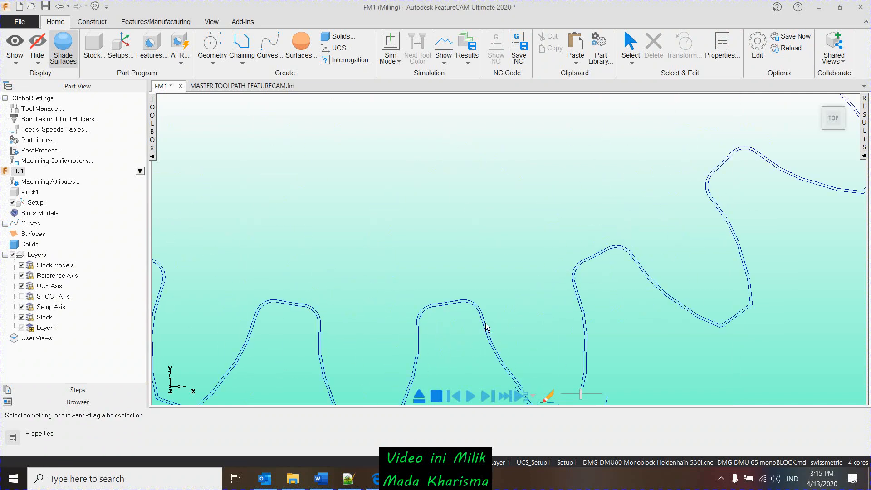
click(486, 325)
scroll(522, 315, down, 5)
scroll(510, 333, up, 5)
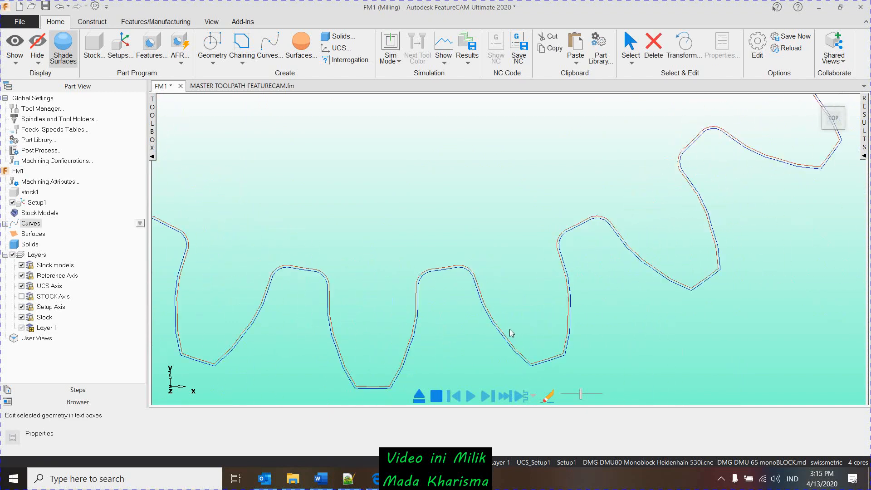
scroll(502, 329, up, 3)
scroll(522, 279, down, 4)
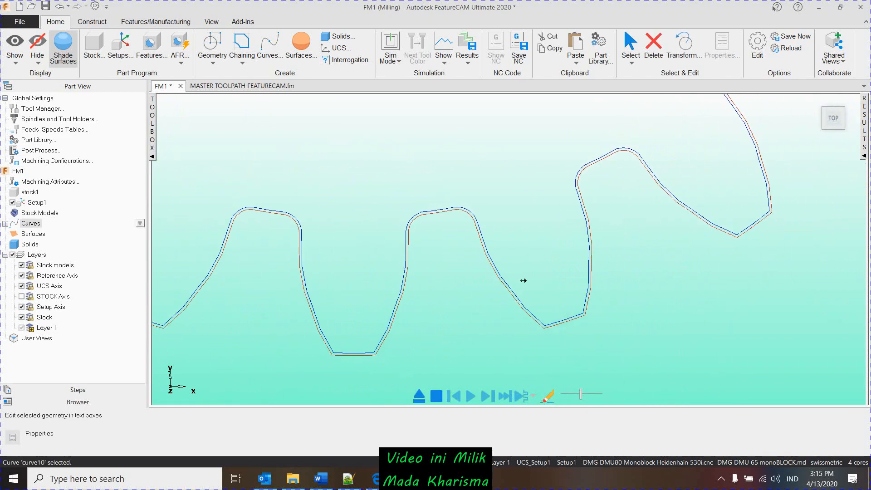
scroll(488, 291, up, 5)
scroll(499, 325, up, 3)
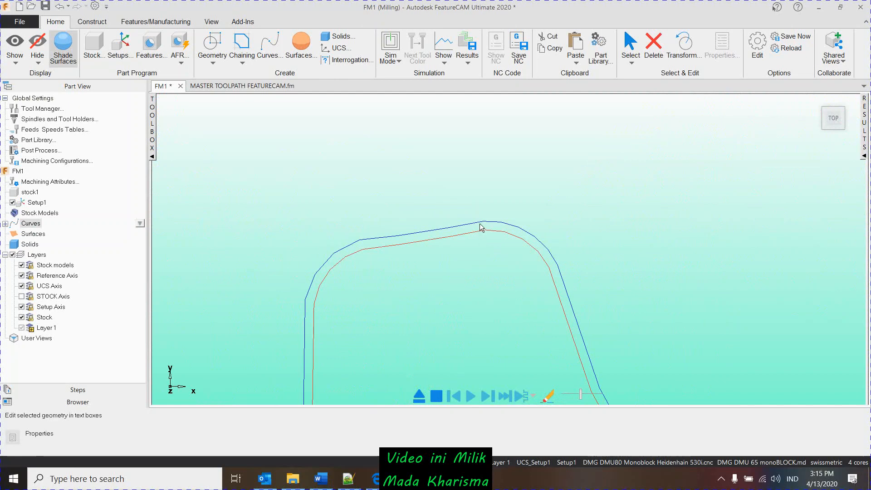
scroll(459, 273, down, 4)
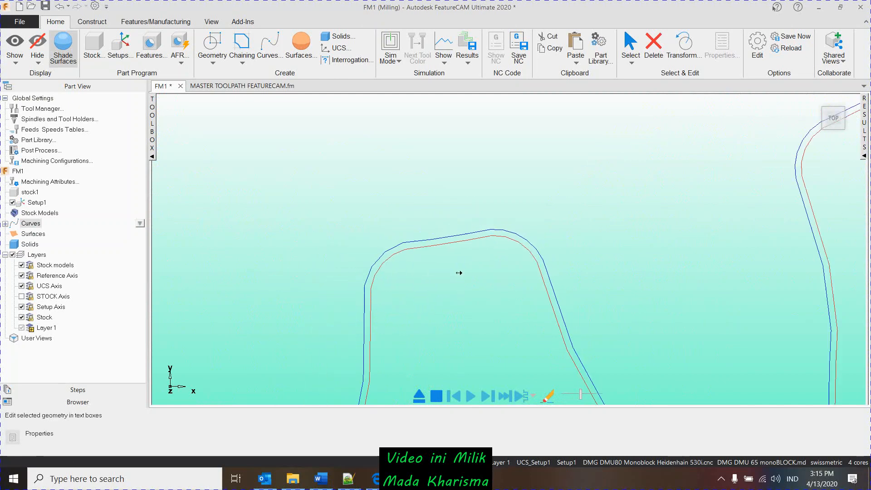
scroll(445, 287, up, 3)
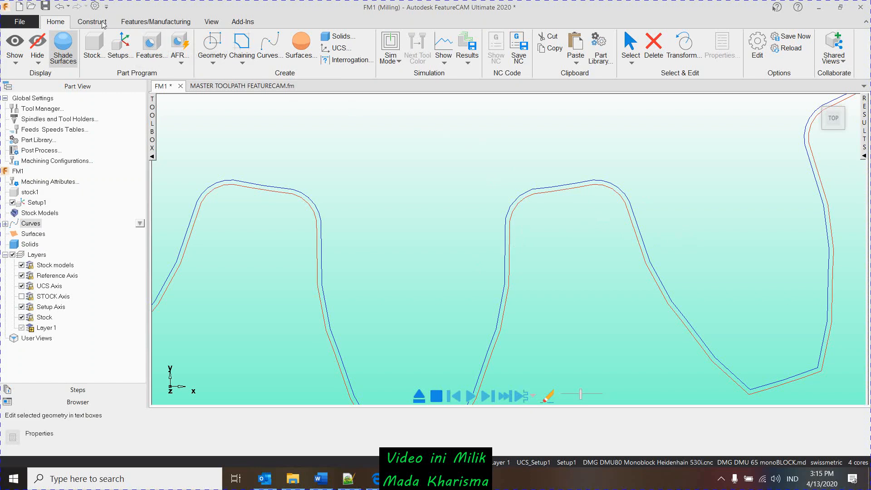
- Preview an Offset Curve of curve10 with an offset of 1 on the right side, and discard it
scroll(223, 70, down, 1)
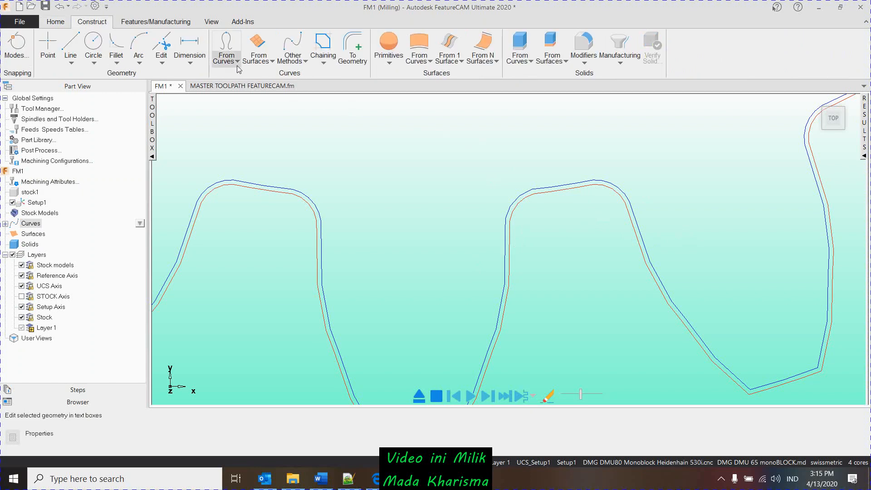
click(237, 62)
click(248, 127)
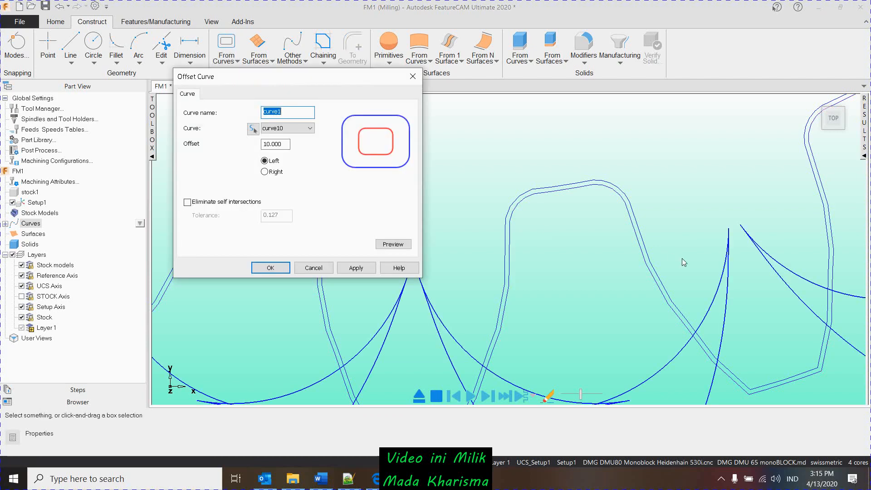
scroll(583, 263, down, 3)
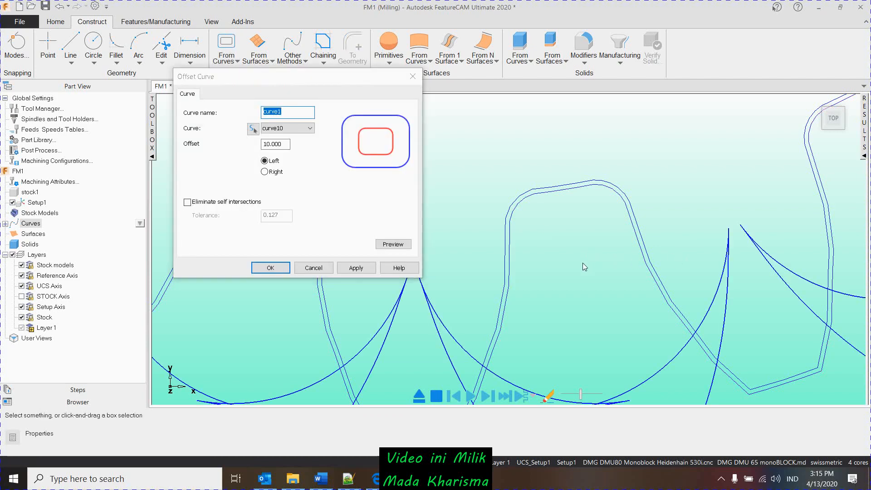
click(266, 173)
drag(288, 144, 251, 139)
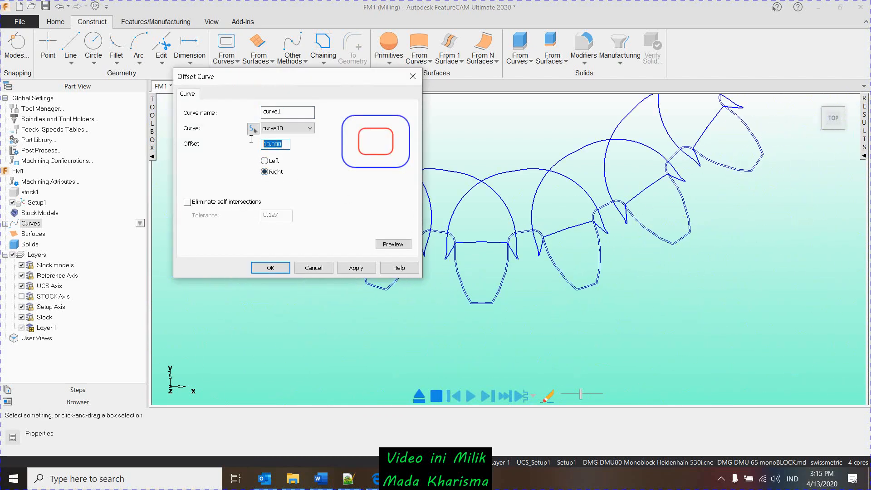
text(1)
click(393, 244)
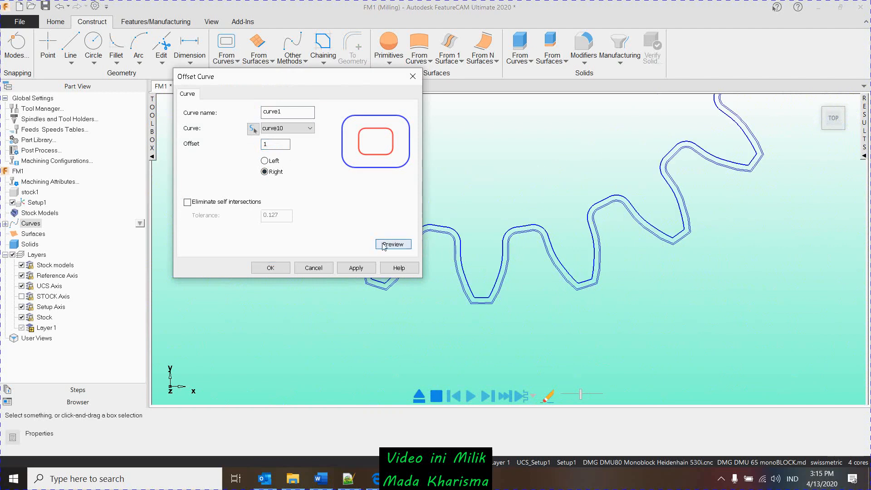
scroll(529, 248, up, 3)
scroll(541, 208, up, 3)
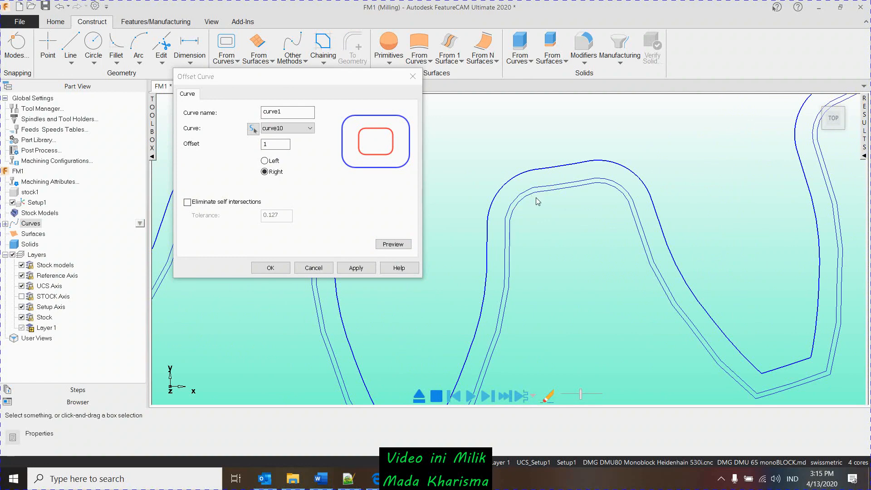
scroll(537, 201, up, 3)
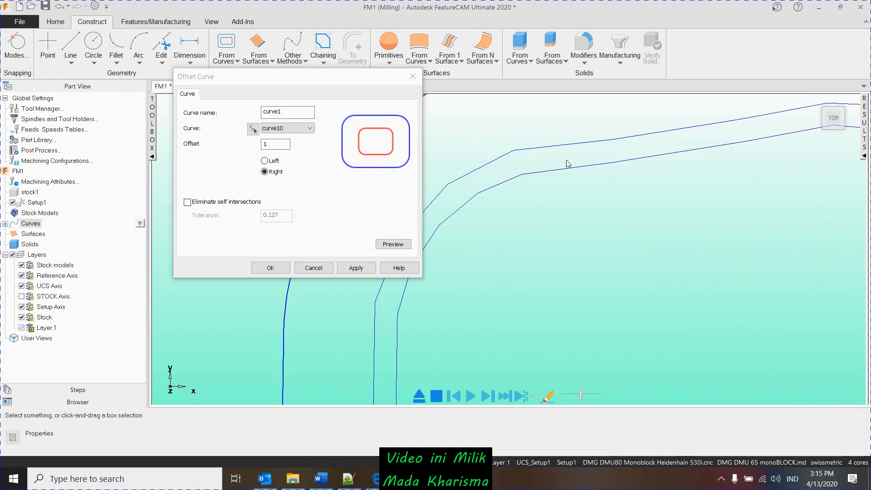
click(324, 268)
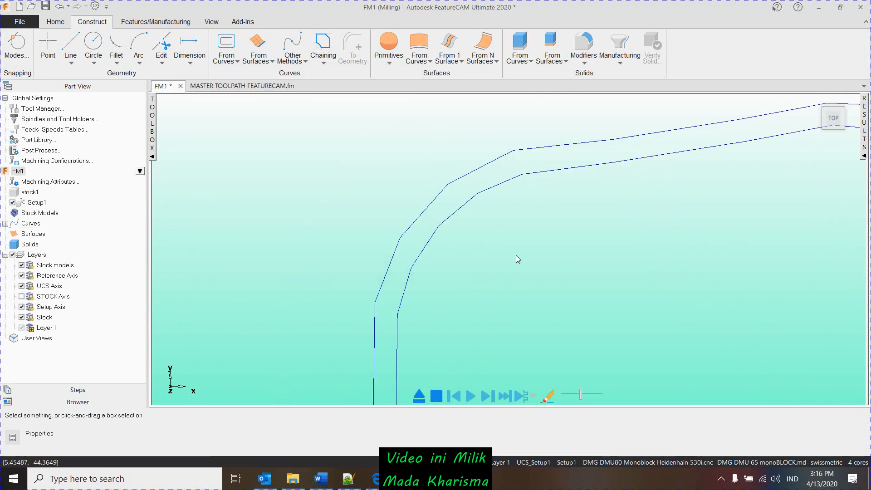
- Examine the gap between the inner and outer gear curves at a tooth root
click(522, 150)
key(Escape)
scroll(652, 197, down, 5)
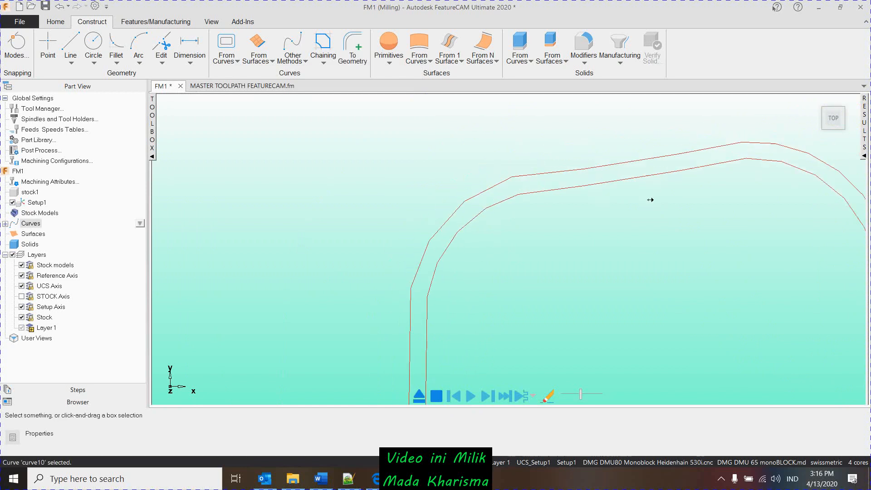
scroll(545, 251, down, 1)
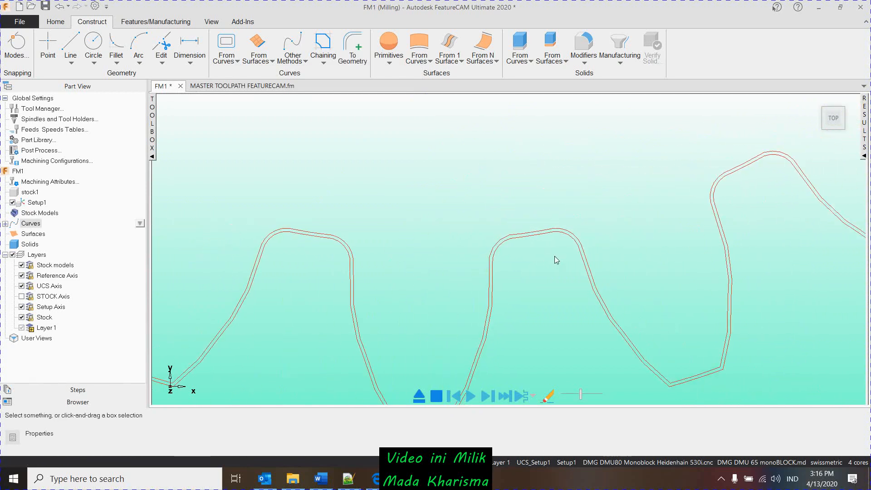
scroll(548, 271, up, 4)
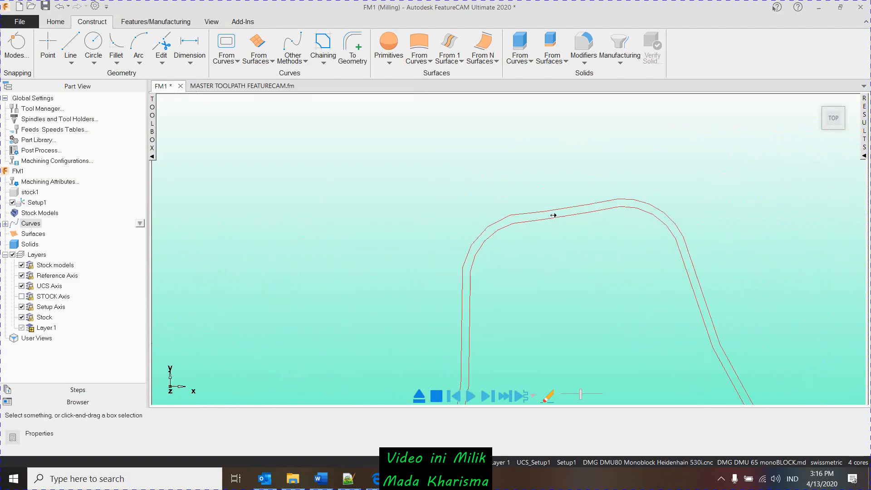
scroll(563, 211, up, 4)
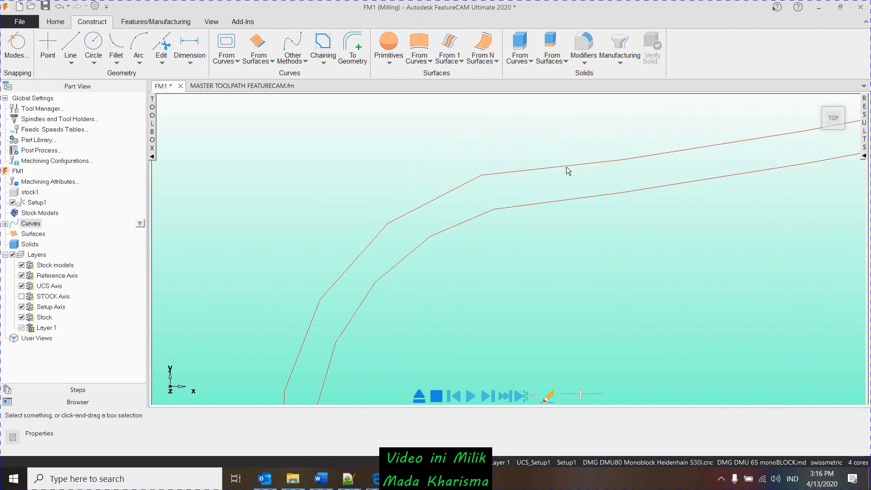
click(569, 179)
scroll(554, 208, down, 4)
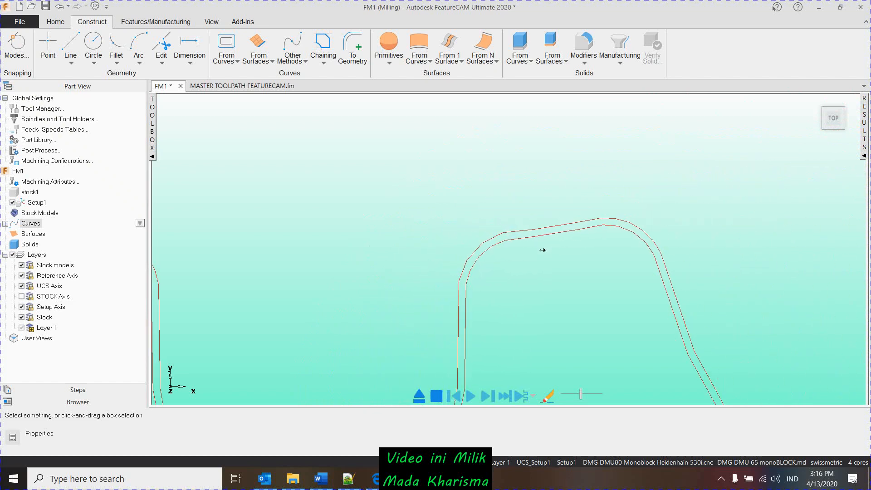
scroll(536, 195, up, 3)
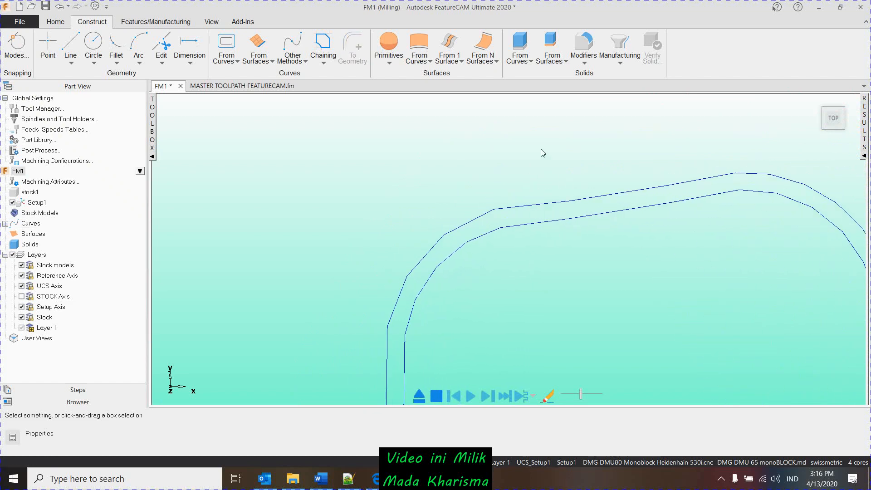
- Start a new Side feature from curve10, the outer gear profile
click(541, 225)
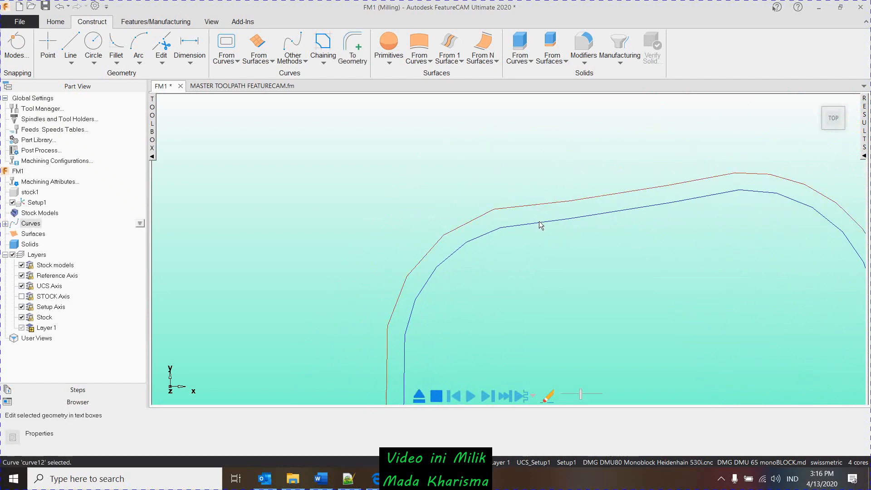
click(62, 23)
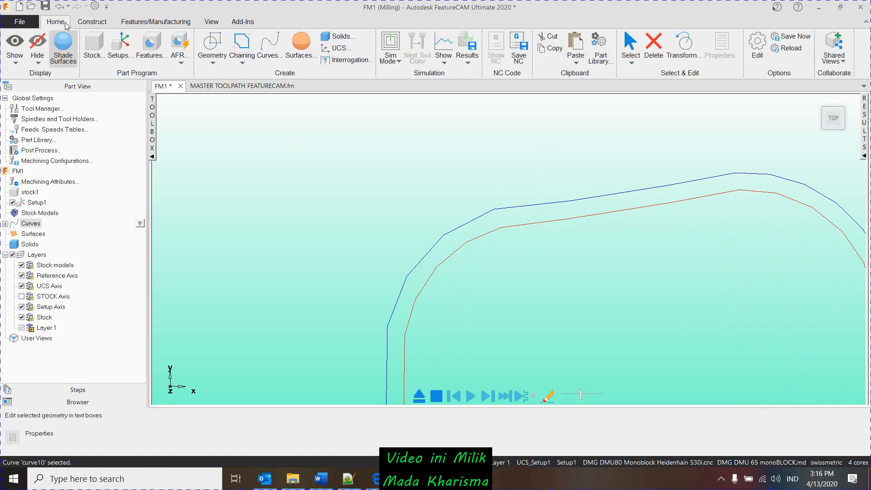
click(161, 56)
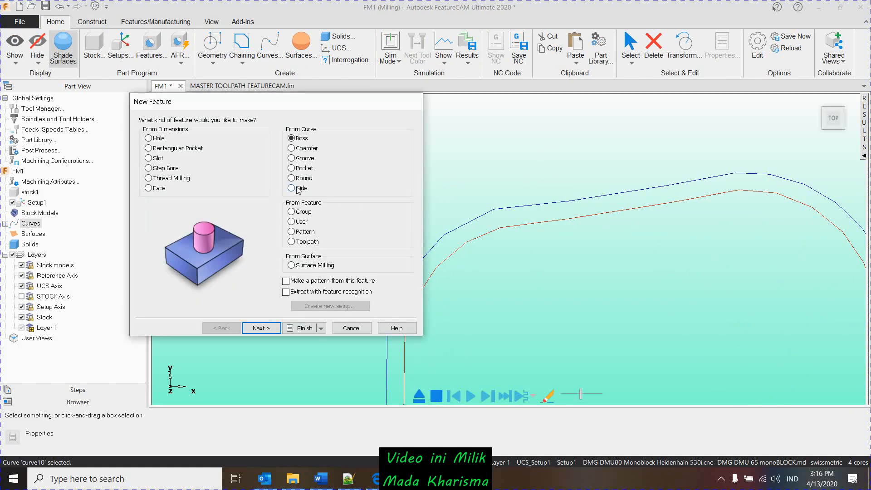
click(298, 189)
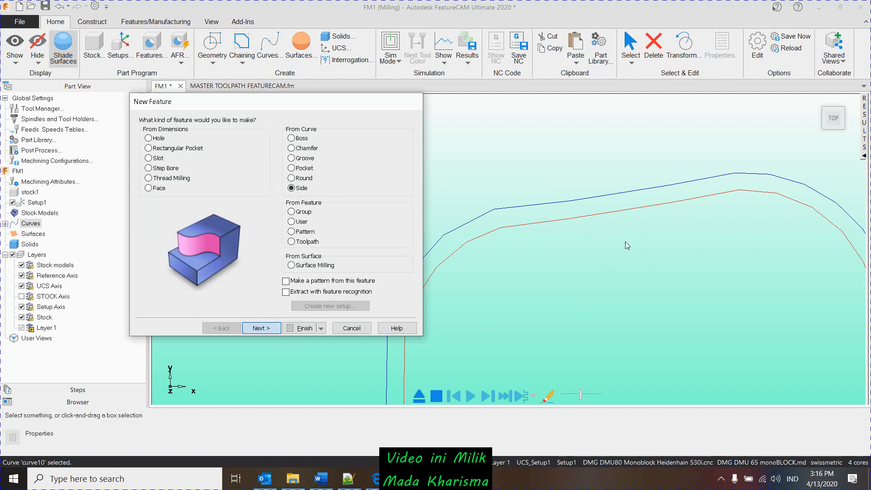
key(Return)
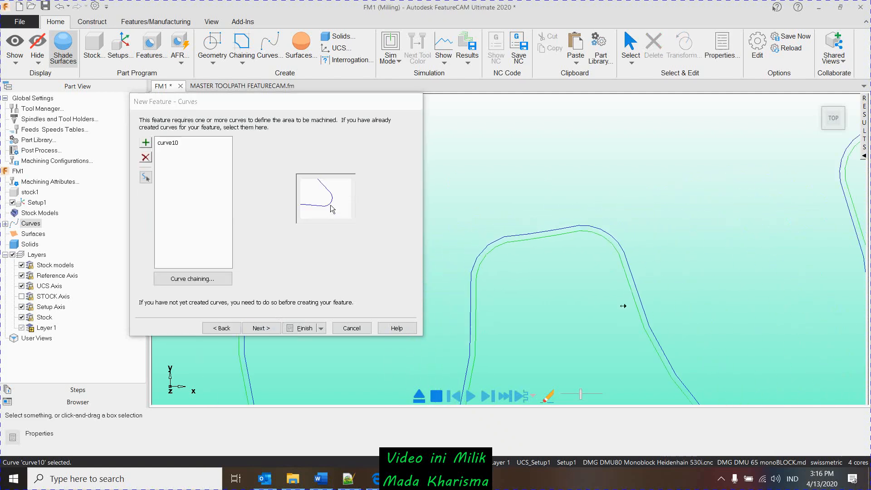
- Add curve12, the inner gear profile, to the Side feature's curves and continue to the machining side settings
scroll(623, 306, down, 5)
middle_drag(655, 313, 587, 321)
scroll(660, 232, up, 3)
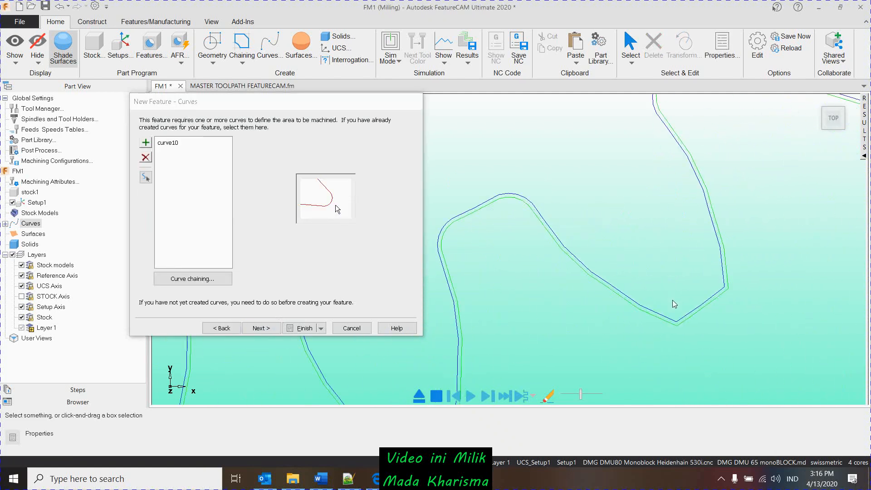
scroll(701, 212, down, 4)
middle_drag(658, 239, 611, 362)
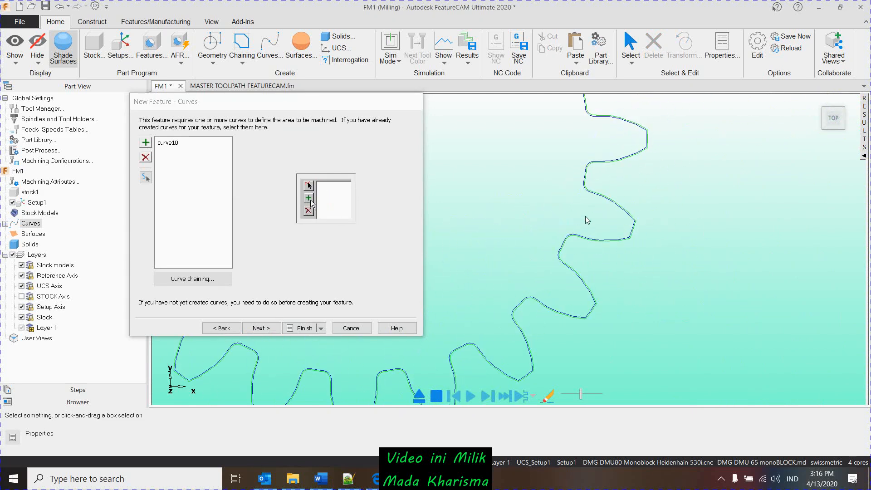
scroll(587, 220, up, 3)
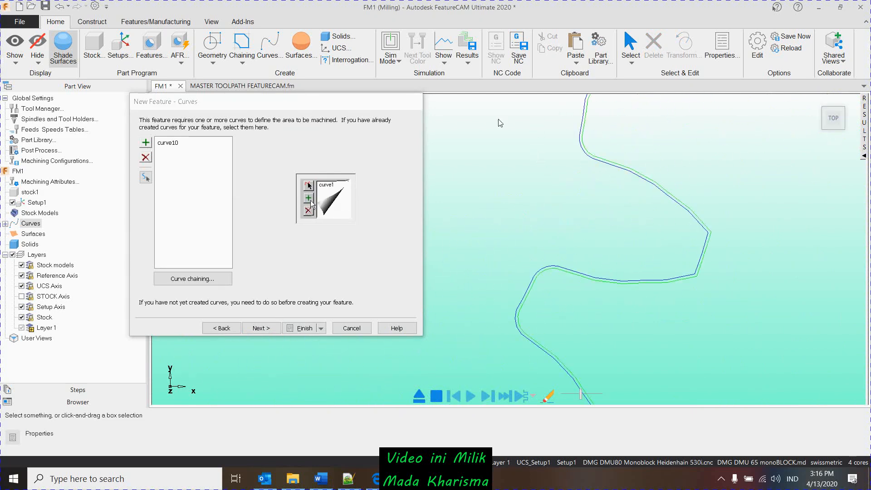
scroll(580, 190, down, 4)
scroll(685, 210, up, 4)
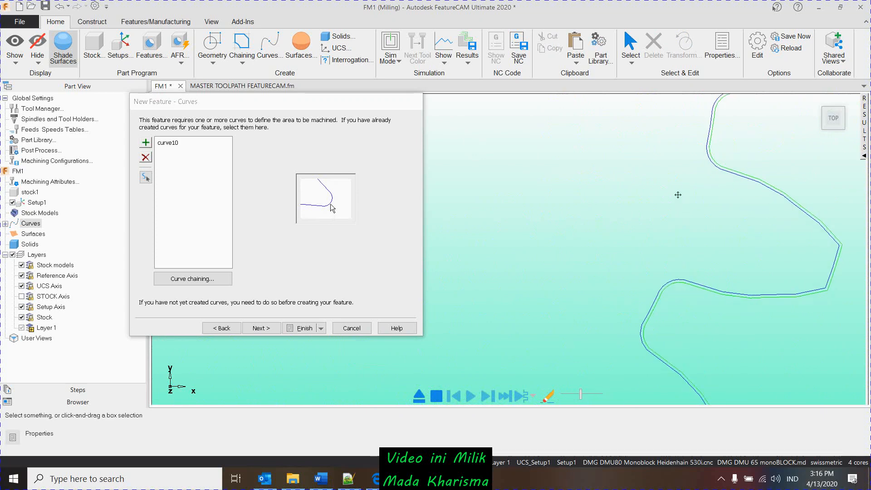
scroll(532, 276, up, 5)
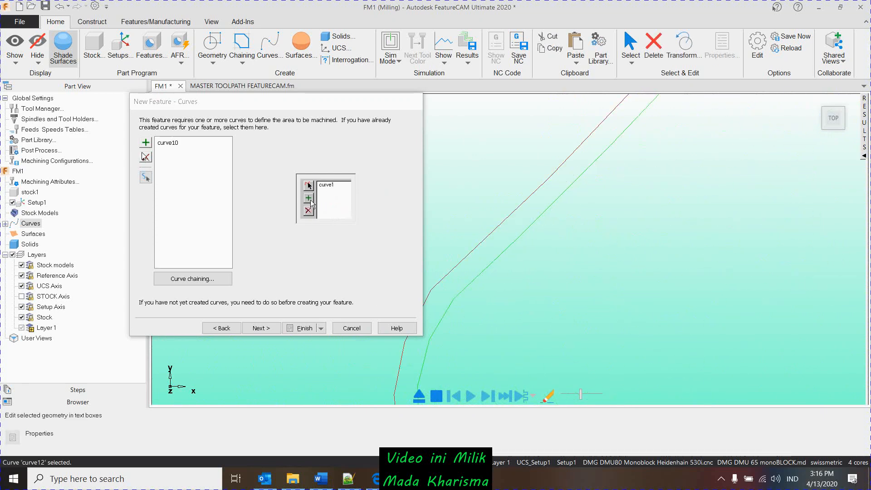
click(508, 220)
click(262, 328)
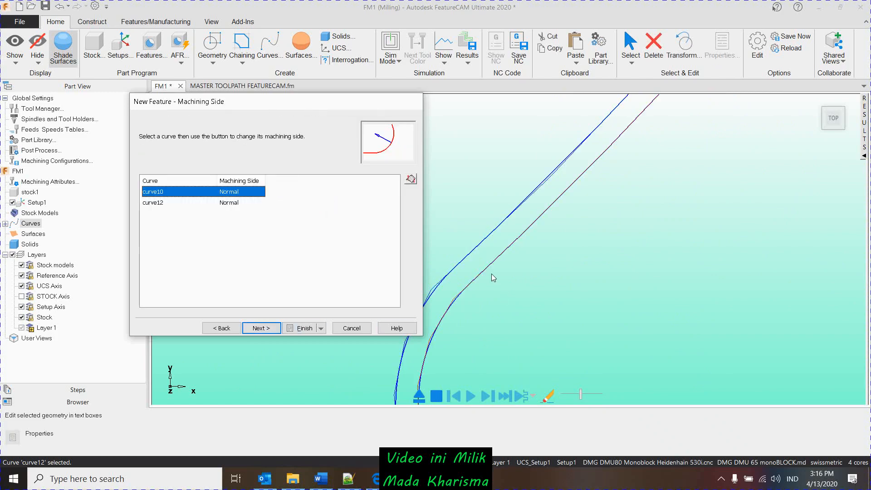
- Set curve12's machining side to Reverse, leaving curve10 as Normal, and accept the side control settings
scroll(492, 274, down, 5)
scroll(509, 299, down, 5)
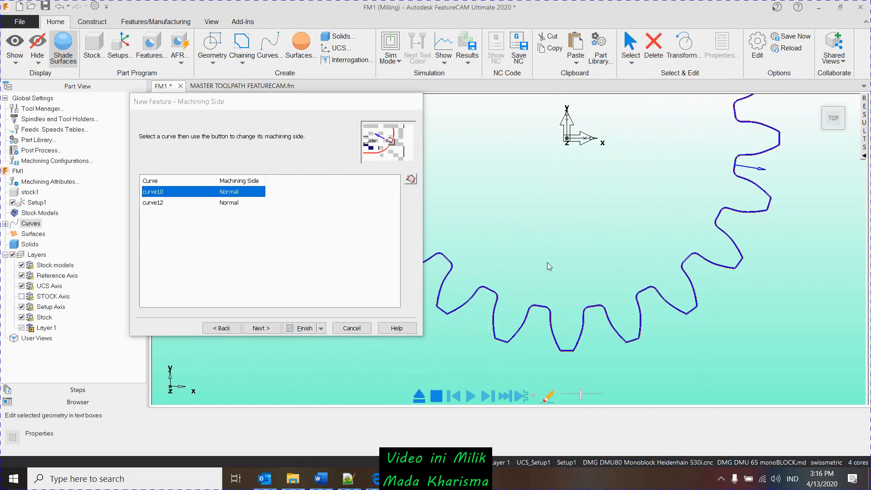
middle_drag(548, 262, 518, 184)
scroll(530, 238, up, 5)
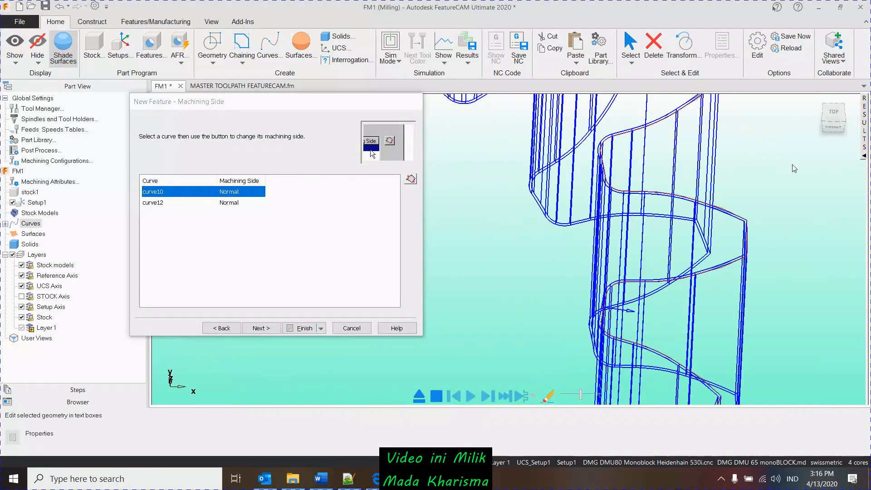
click(839, 117)
scroll(591, 292, up, 10)
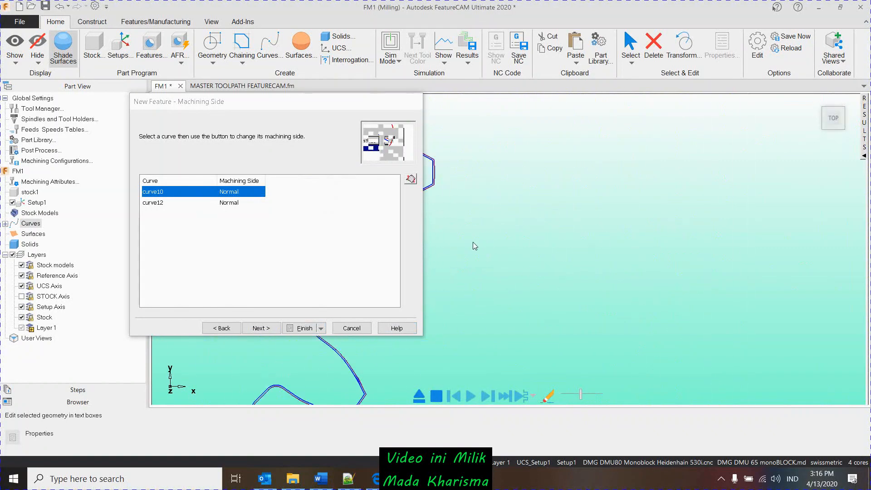
click(172, 204)
scroll(575, 334, down, 10)
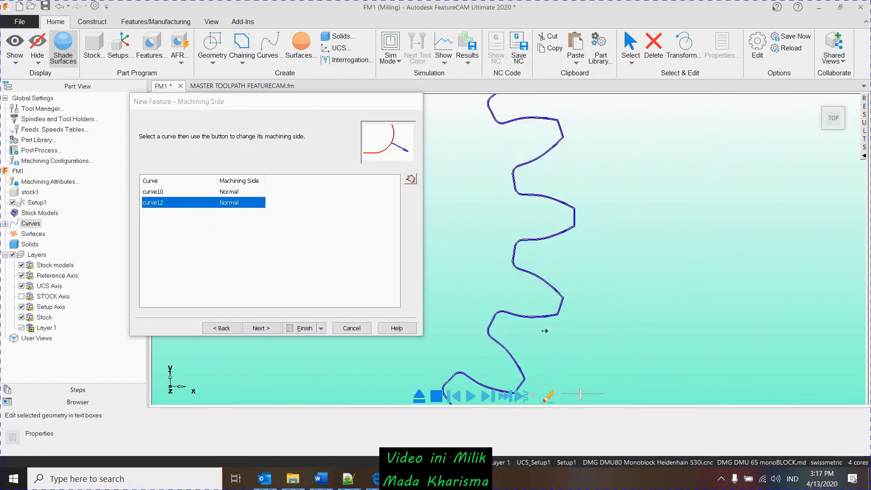
scroll(576, 334, up, 10)
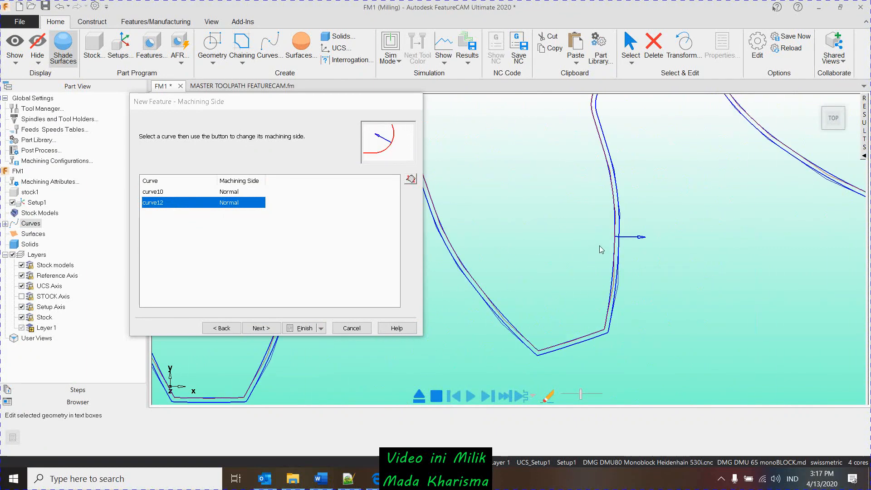
click(411, 178)
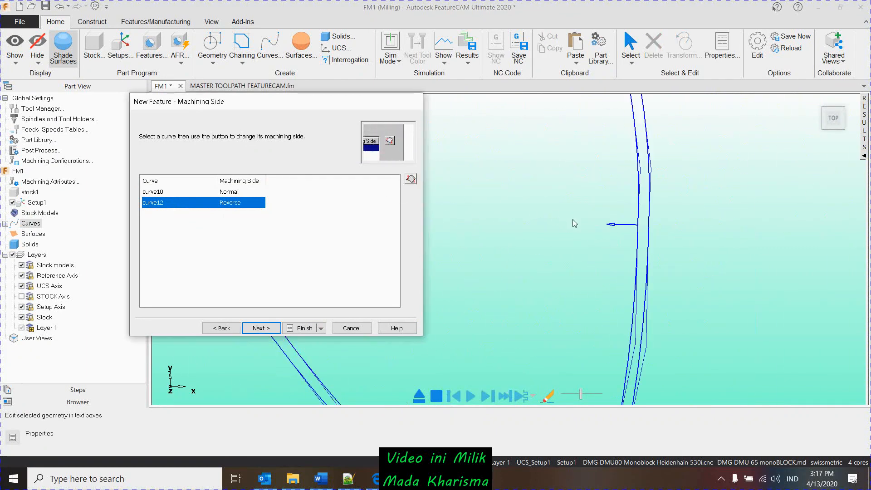
click(278, 330)
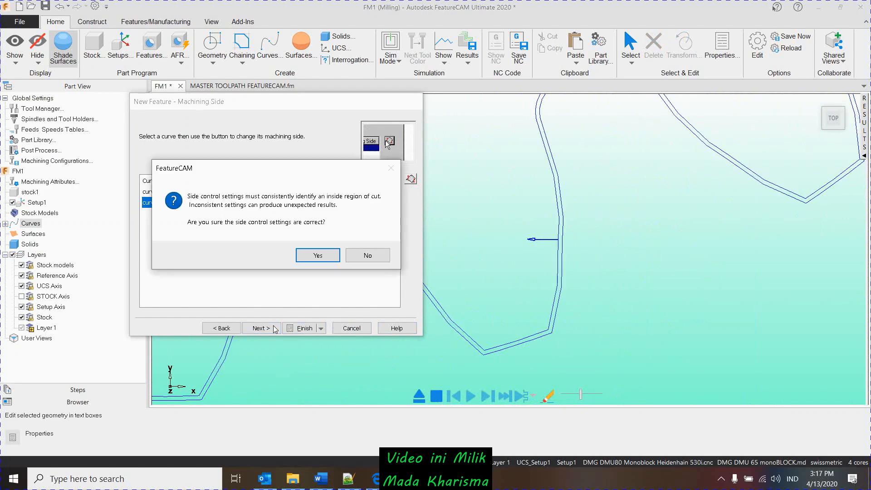
click(325, 259)
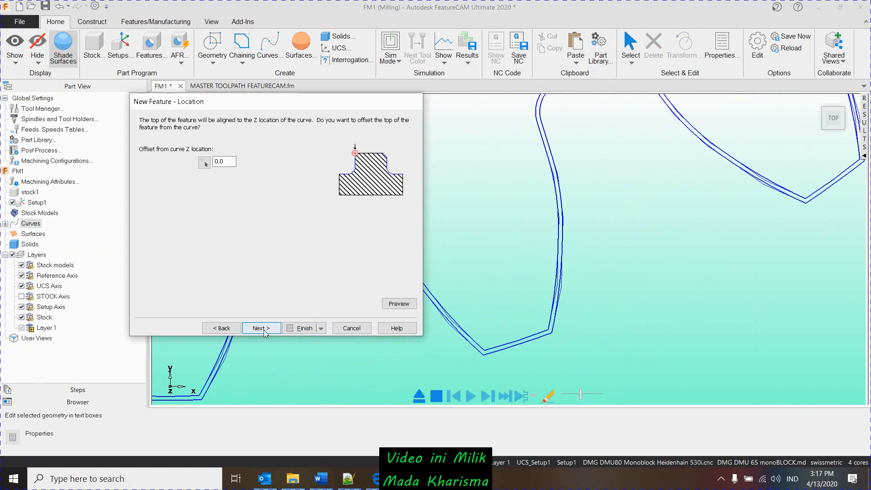
- Give the Side feature a draft angle of 45 and a depth of 1, preview it, and continue to the strategies
click(257, 329)
scroll(506, 273, down, 2)
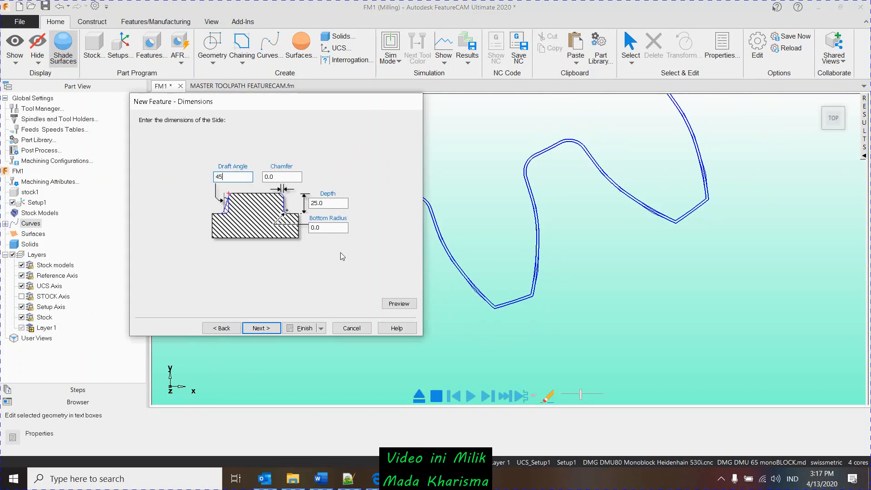
click(399, 304)
click(324, 204)
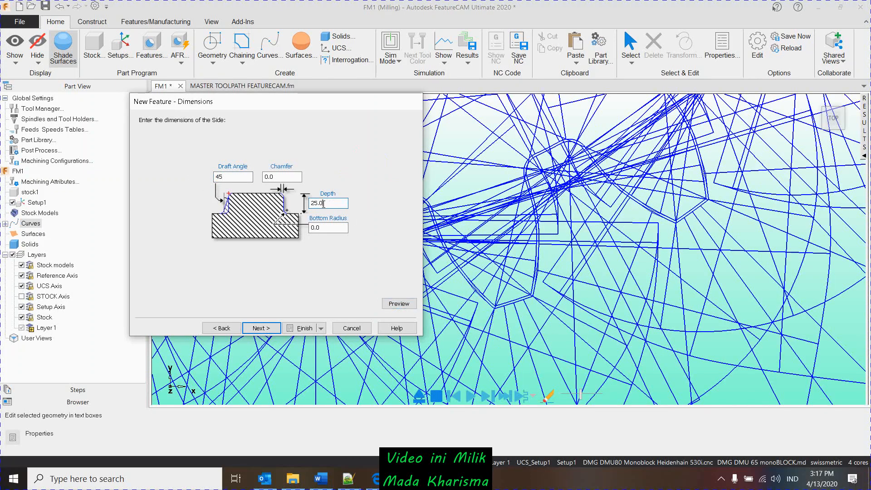
text(1)
click(399, 304)
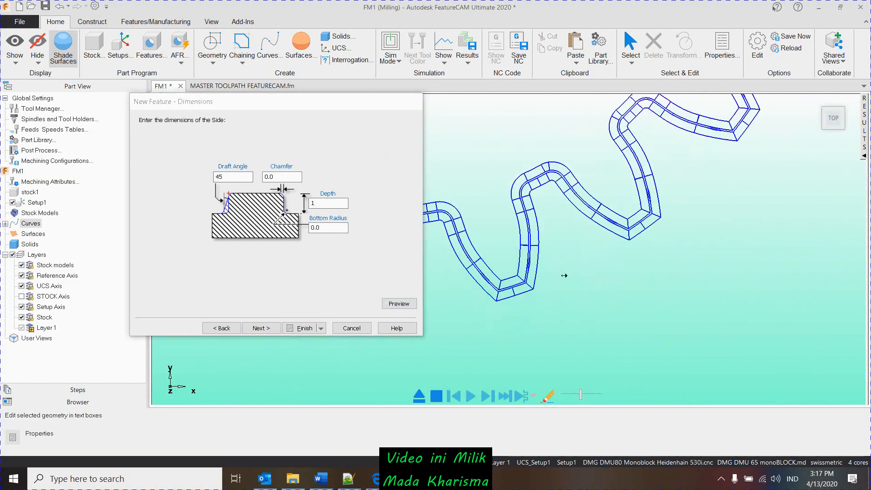
scroll(525, 258, up, 5)
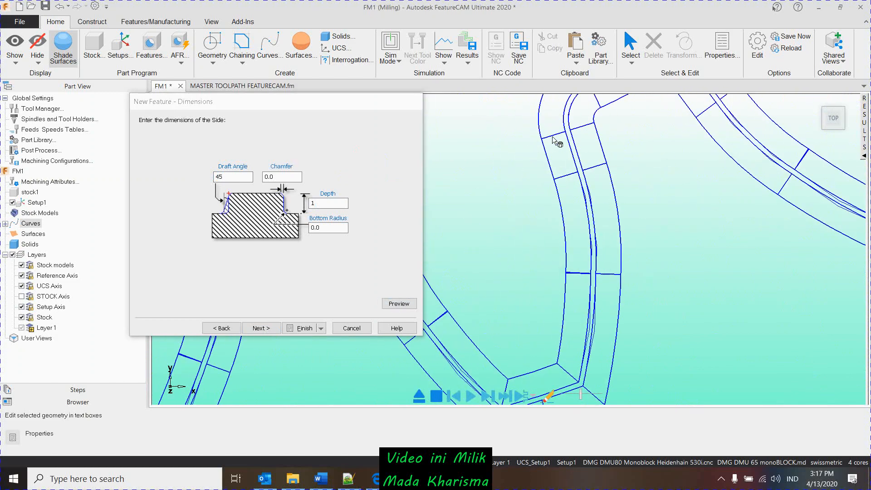
scroll(597, 232, down, 5)
click(260, 328)
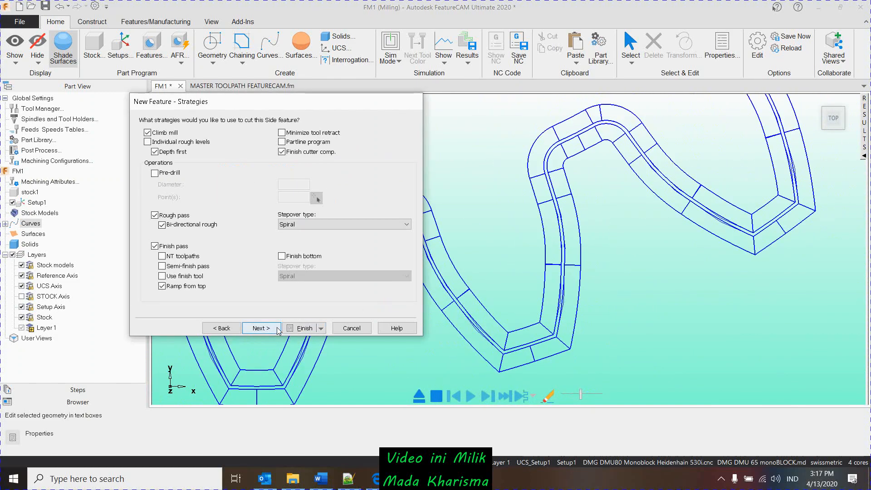
- Disable the rough pass for the Side feature, keep the finish pass, and create the feature
click(155, 216)
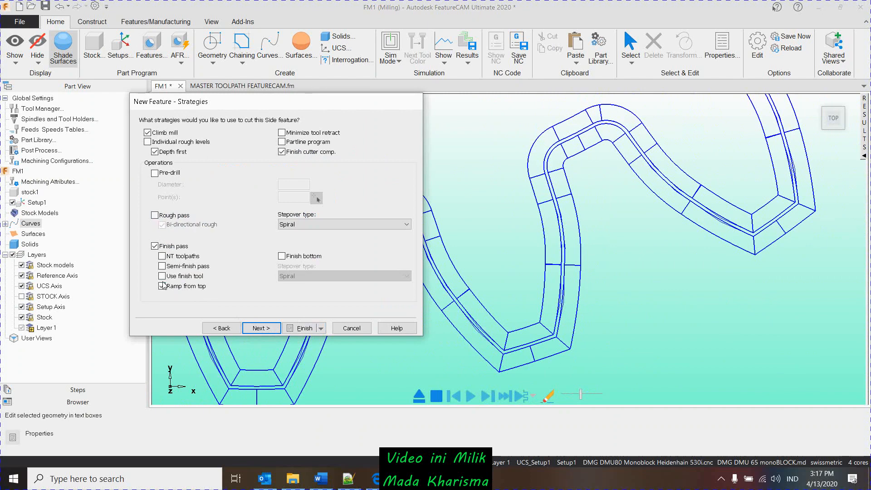
click(258, 328)
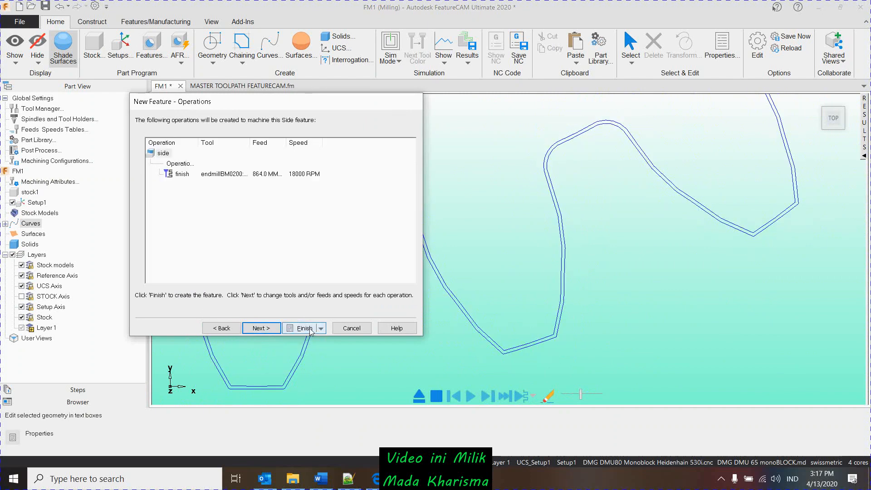
click(304, 327)
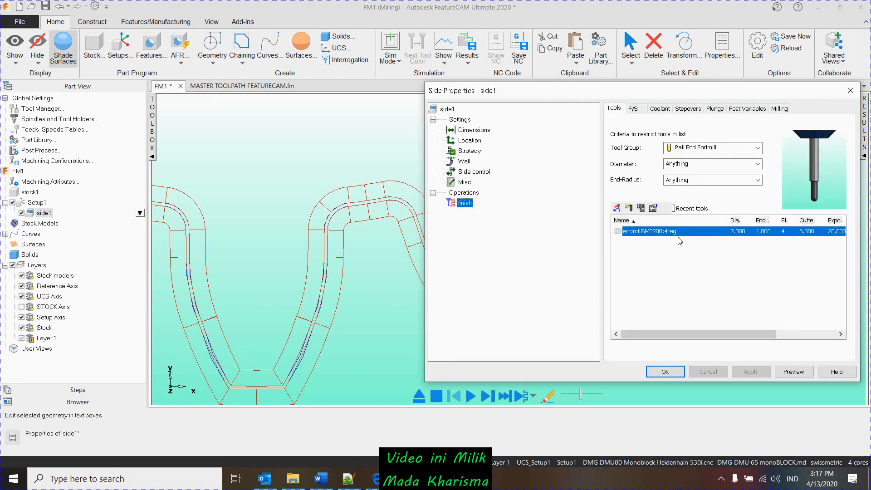
- Assign the 4 mm endmillM0400:4swiss:long to the finish operation, filtering tools by any tool group and diameter 4
click(713, 148)
click(668, 216)
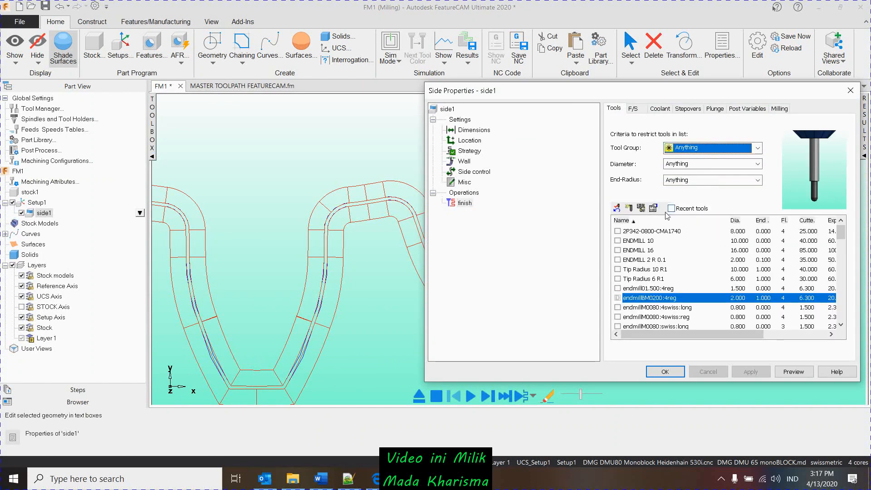
click(692, 165)
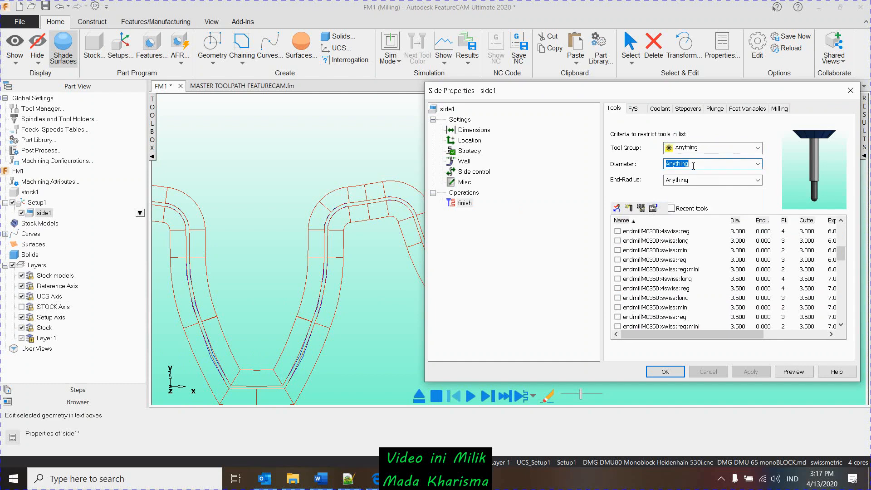
text(4)
click(677, 242)
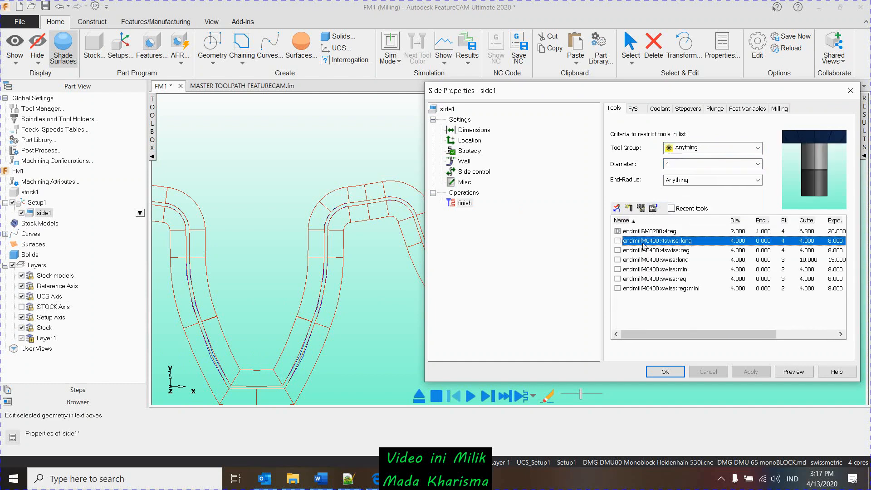
click(618, 241)
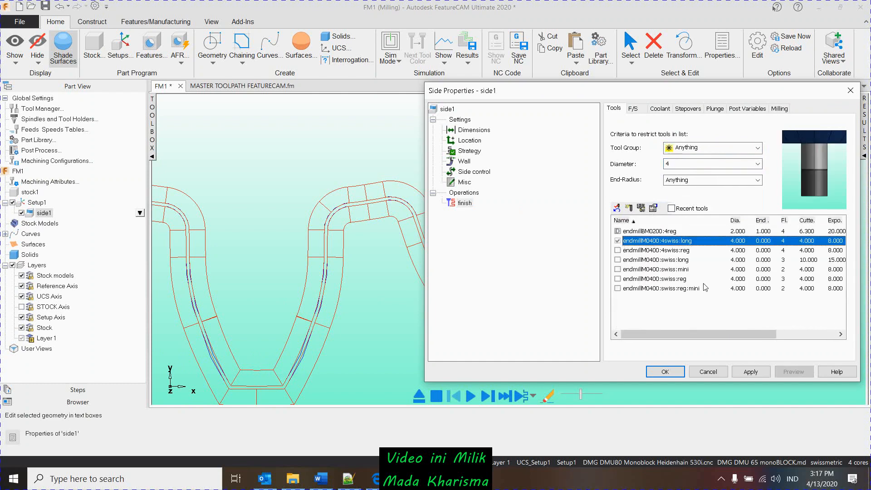
click(751, 372)
- Disable All Stepover, Lead In and Lead Out for the finish operation and set the extension distance to 8 mm
click(676, 111)
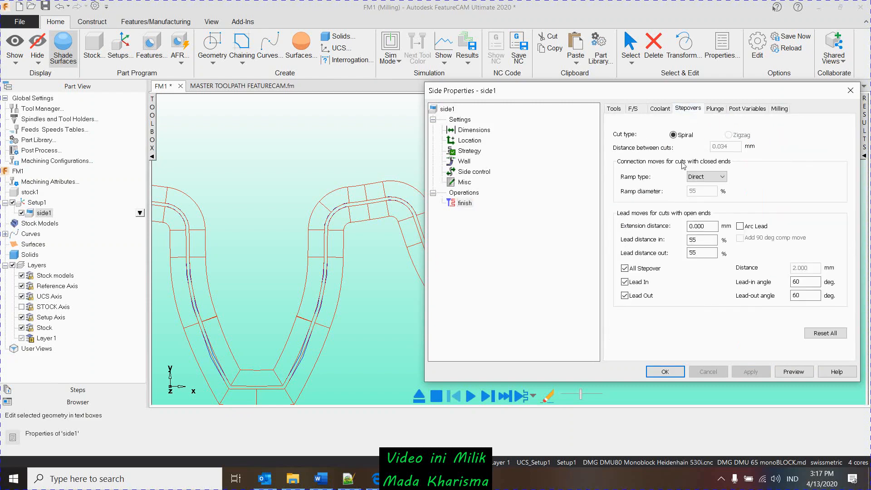
click(625, 268)
click(625, 282)
click(625, 295)
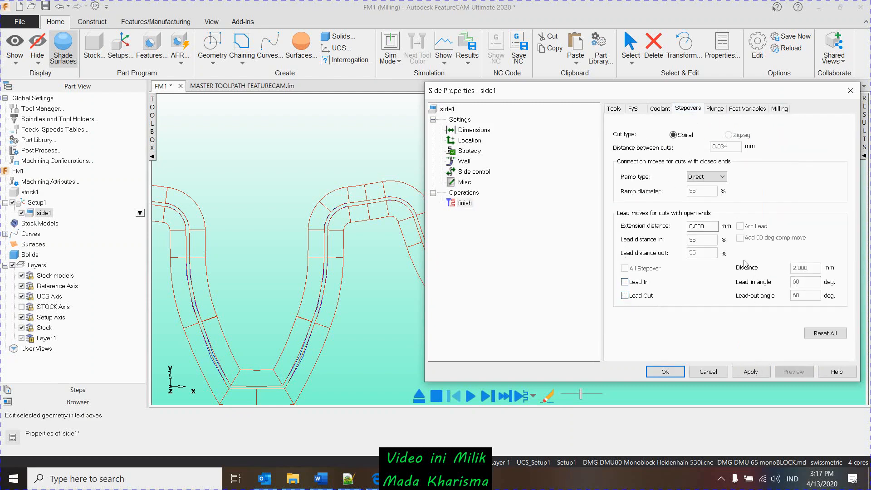
drag(711, 224, 678, 221)
text(8)
click(751, 372)
click(674, 371)
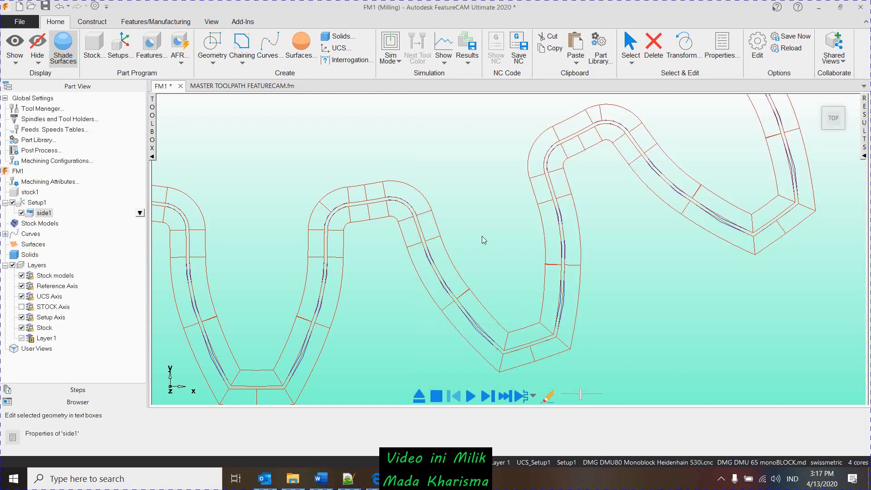
- Examine the side1 feature's sloped walls around the gear teeth in tilted and top views
scroll(473, 269, down, 3)
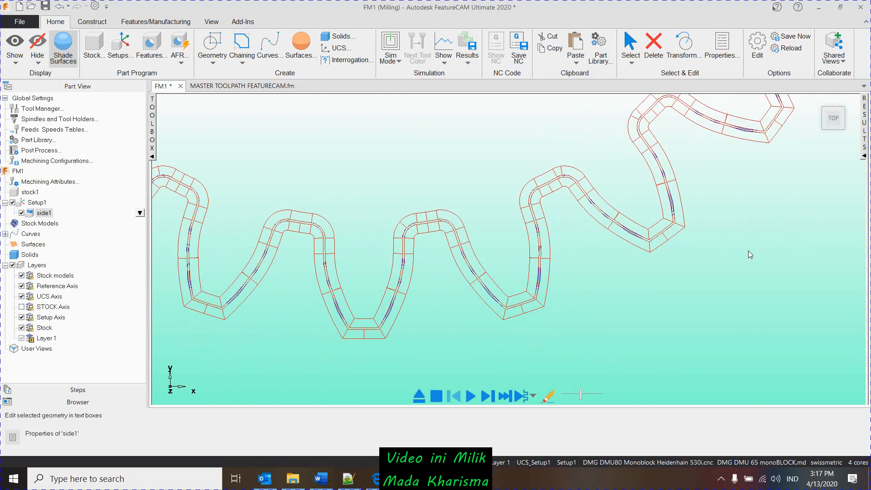
mouse_move(548, 269)
middle_down()
mouse_move(564, 203)
mouse_move(599, 189)
mouse_move(585, 324)
middle_up()
scroll(571, 240, up, 3)
scroll(581, 231, down, 5)
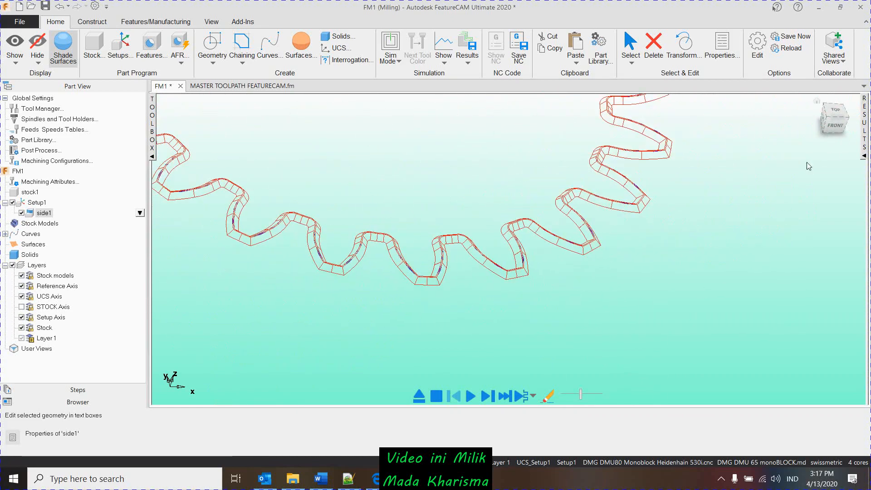
click(838, 117)
scroll(511, 290, up, 8)
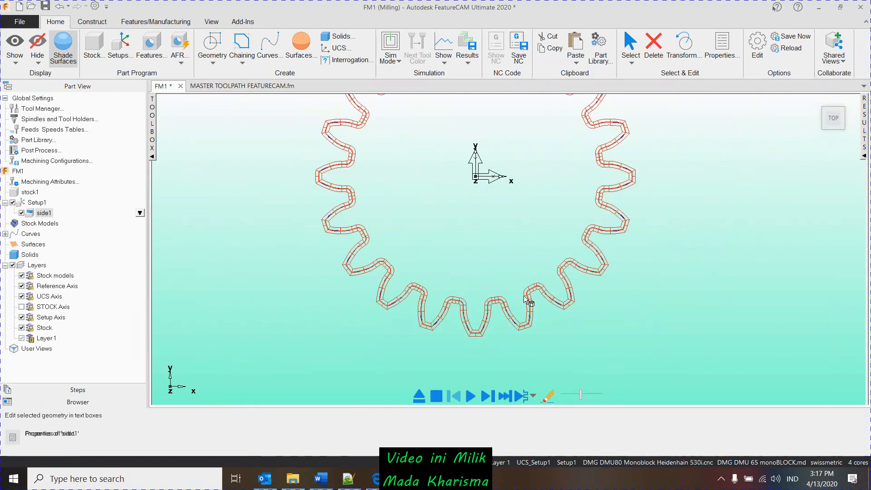
scroll(509, 286, down, 5)
scroll(499, 298, up, 6)
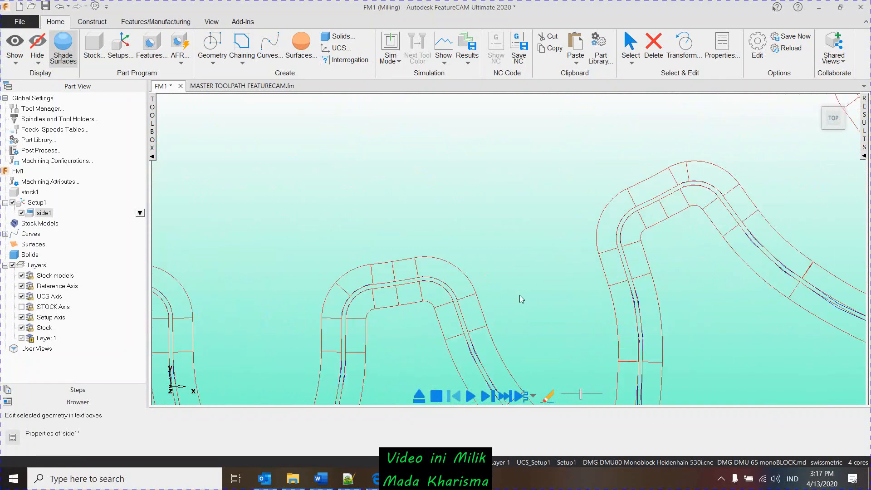
- Select curve12 and preview an Offset Curve from it with an offset of 1.000 on the right side
click(504, 323)
scroll(472, 322, up, 7)
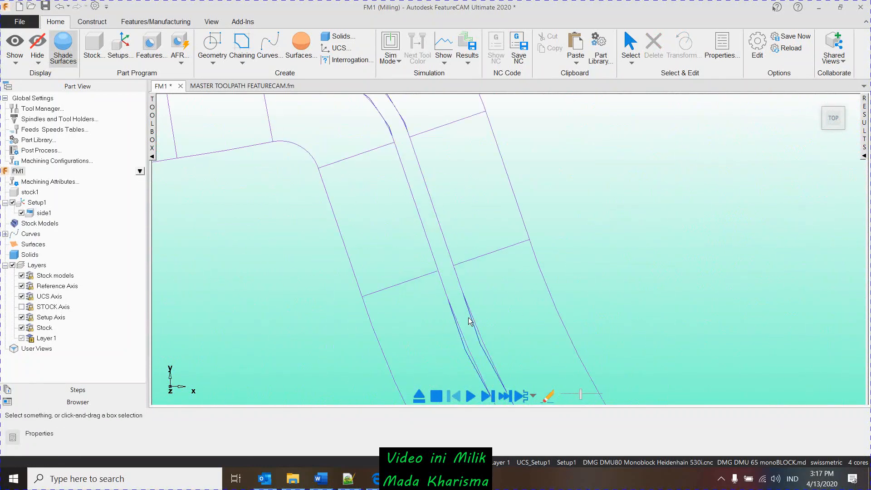
click(473, 319)
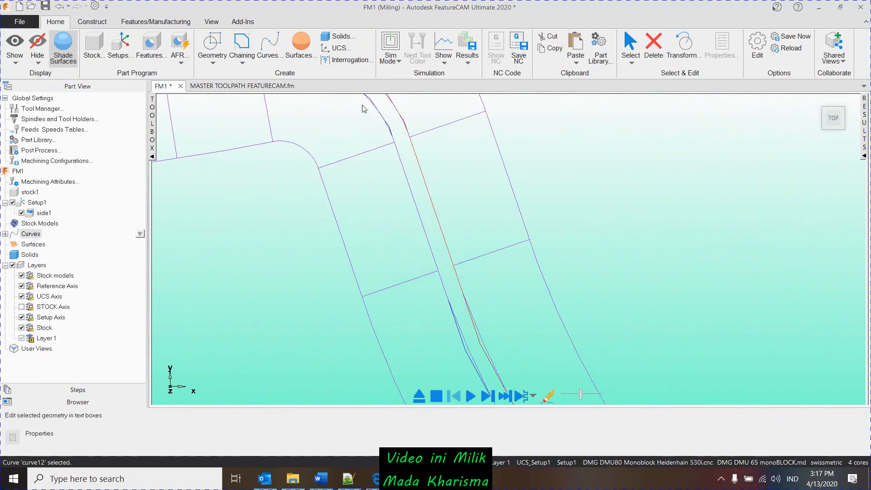
click(93, 22)
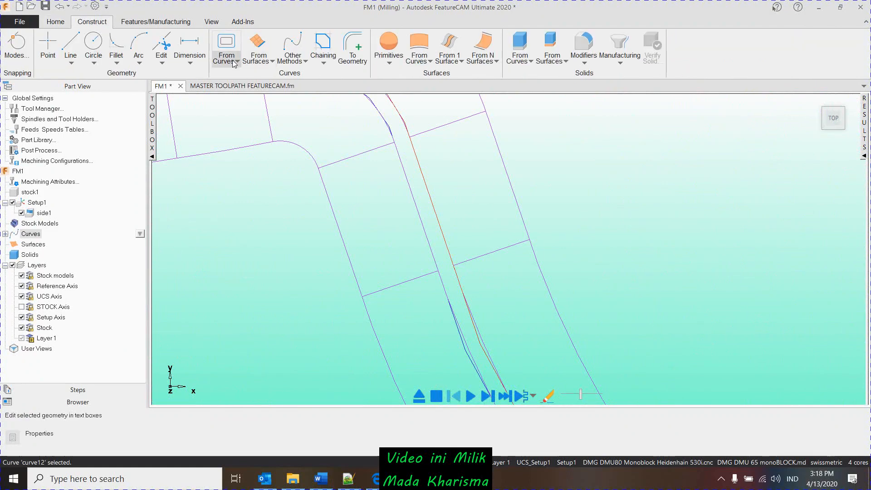
click(234, 63)
click(239, 126)
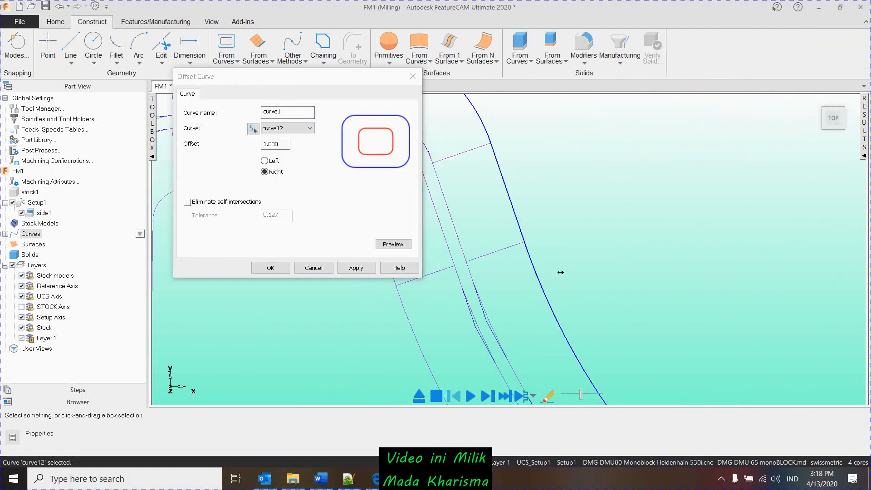
- Set the offset distance from curve12 to 1.2 on the right side and preview the curve
scroll(561, 273, down, 5)
scroll(527, 318, up, 5)
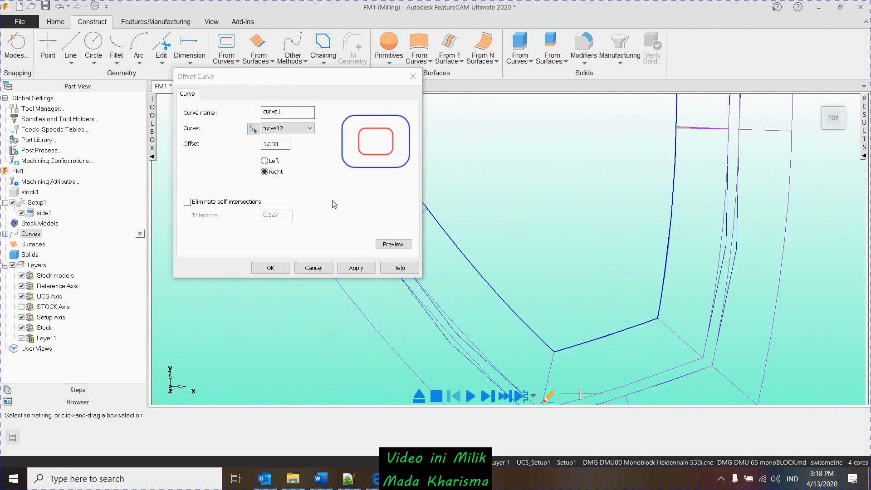
click(246, 146)
scroll(551, 346, up, 2)
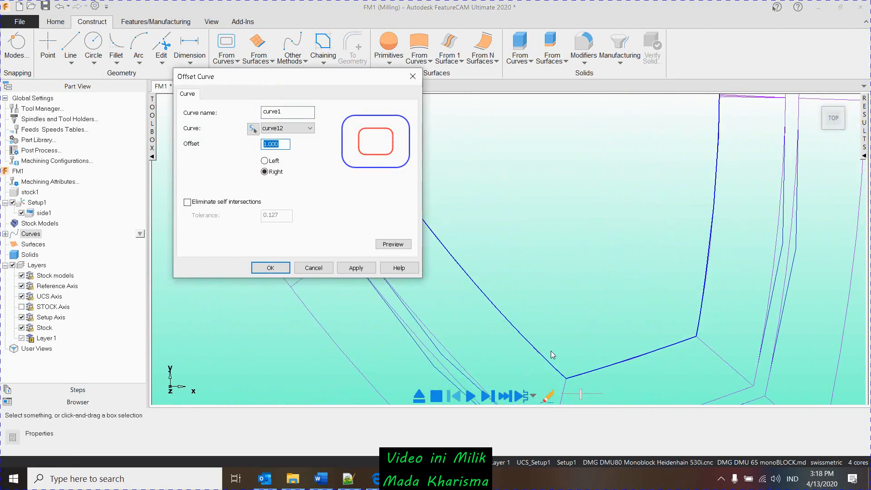
scroll(570, 367, down, 4)
middle_drag(535, 293, 541, 320)
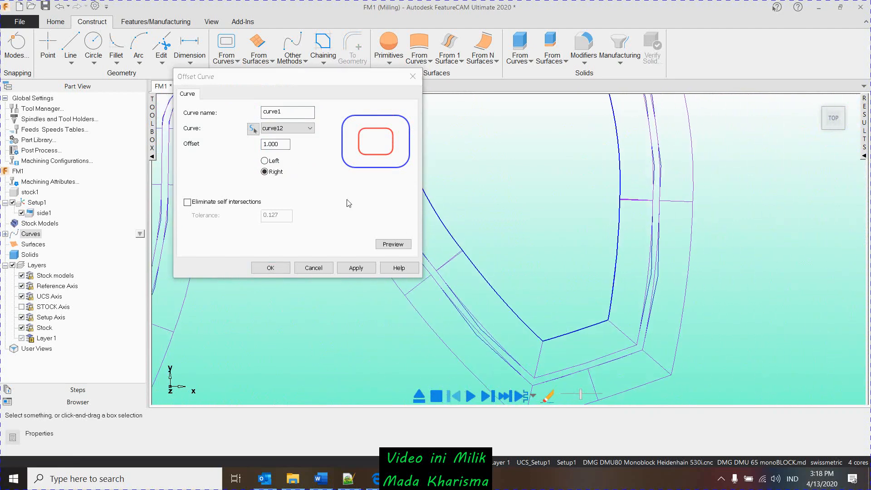
click(237, 142)
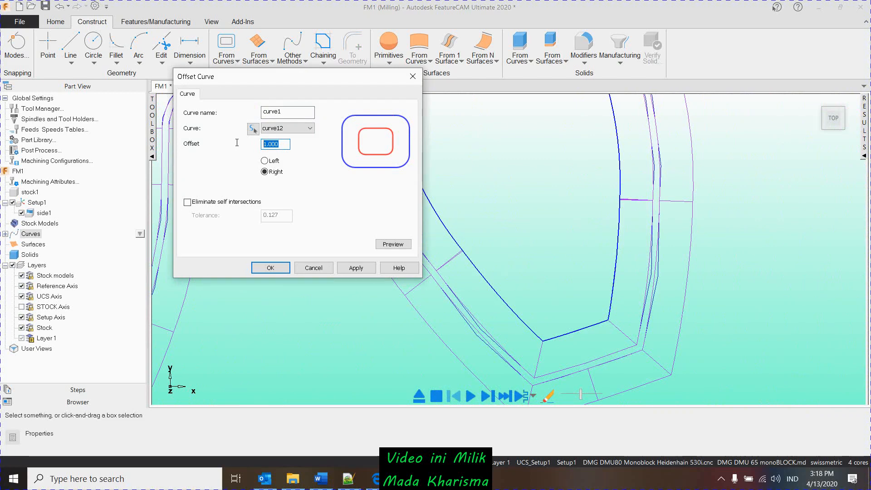
text(1.2)
click(393, 244)
scroll(553, 292, down, 3)
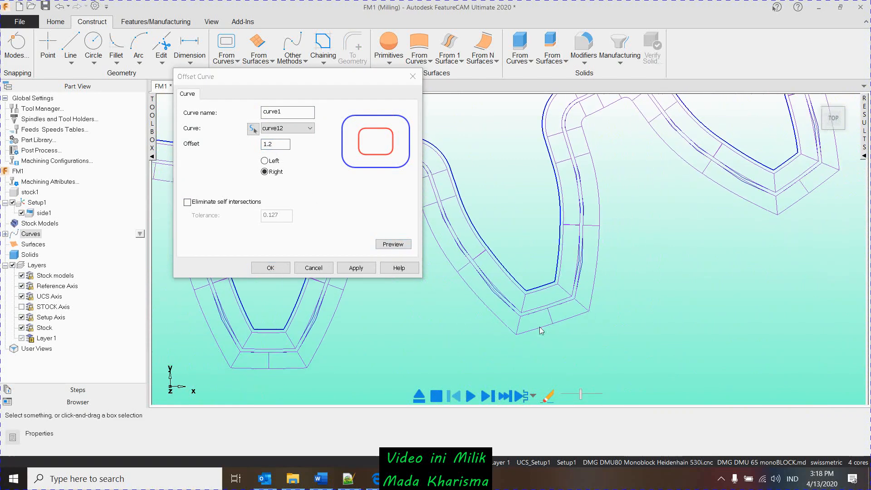
- Create the right-side offset curve from curve12 with the 1.2 offset and finish the Offset Curve command
scroll(540, 331, down, 3)
middle_drag(498, 253, 524, 255)
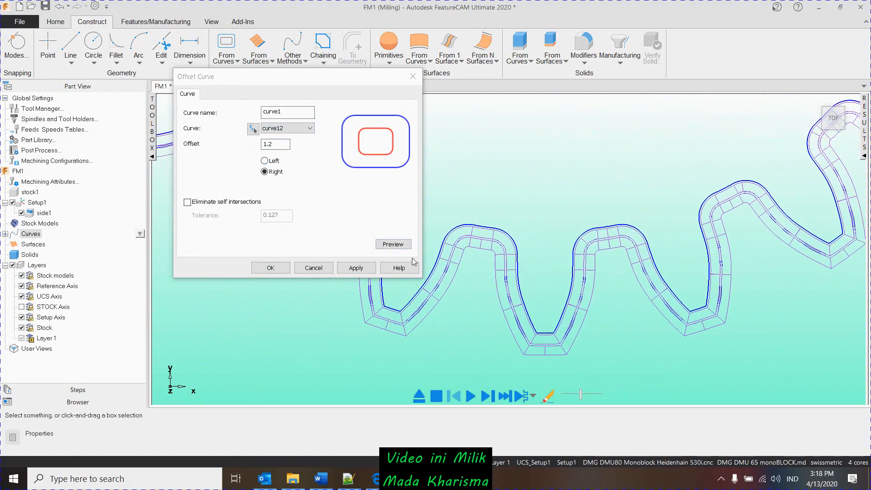
click(393, 245)
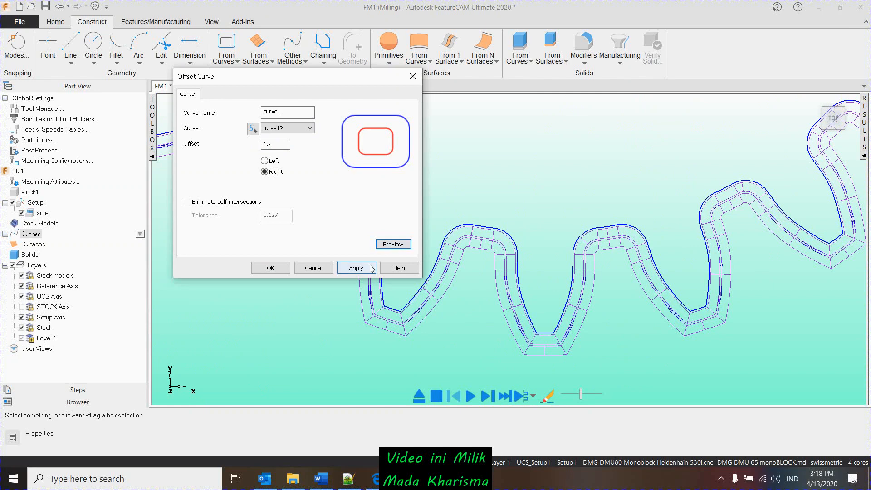
click(356, 267)
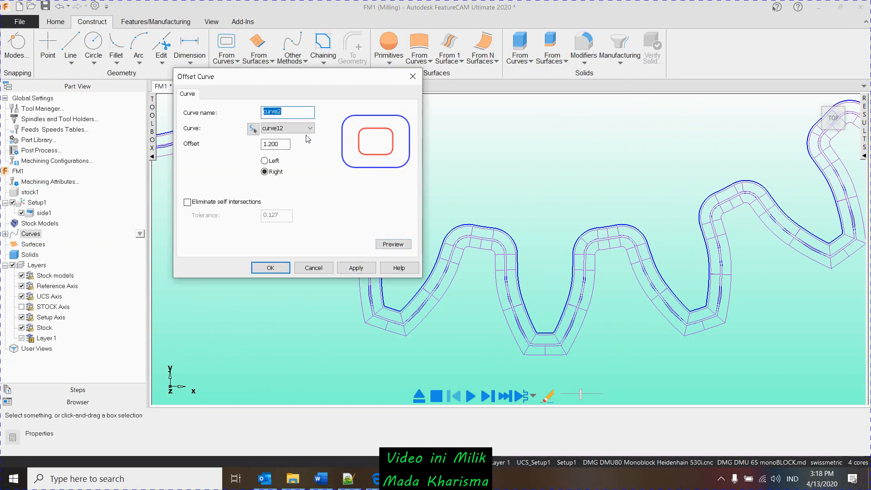
click(307, 132)
click(308, 131)
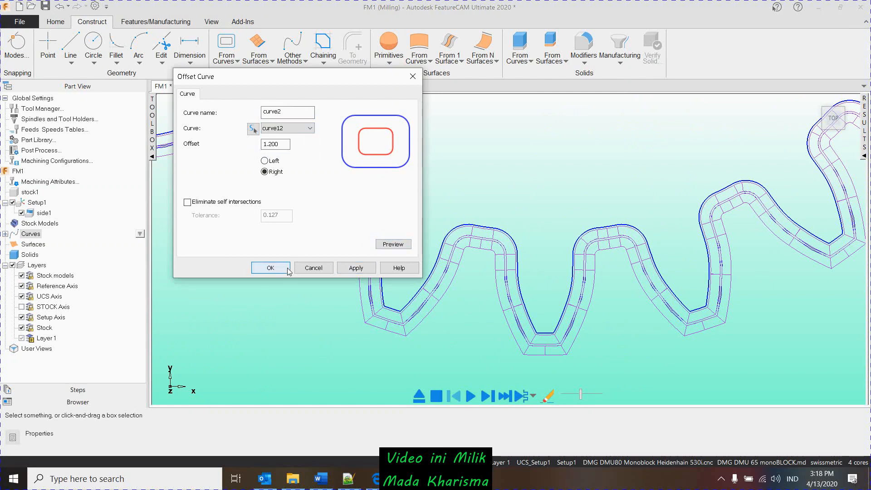
click(271, 267)
- Start another Offset Curve and pick curve10, the outer of the two closely spaced gear curves, as its source
click(233, 64)
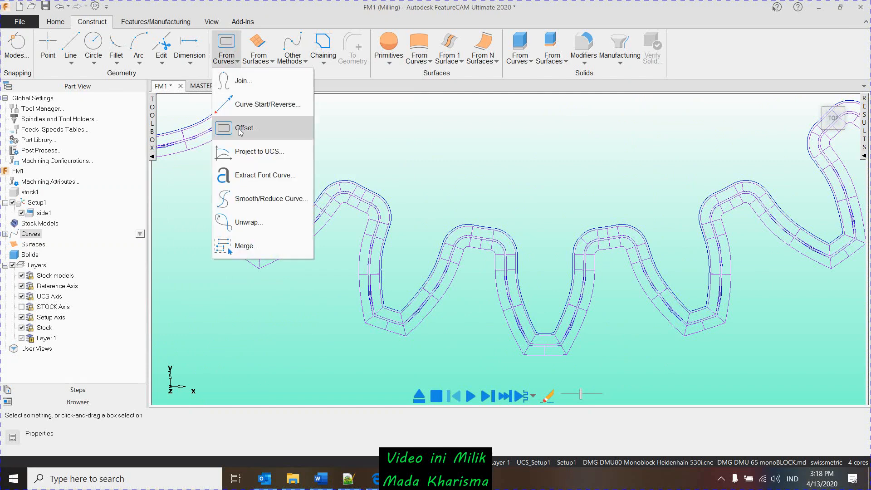
click(236, 122)
scroll(514, 302, up, 3)
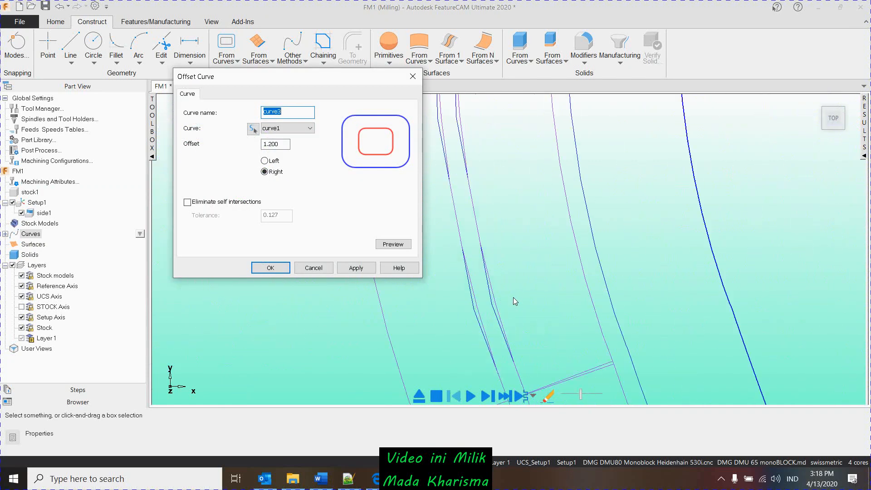
click(472, 296)
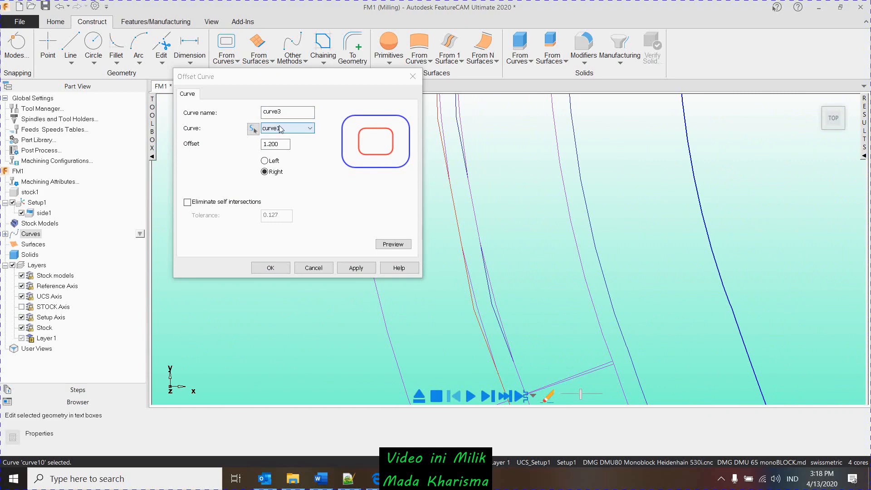
click(253, 130)
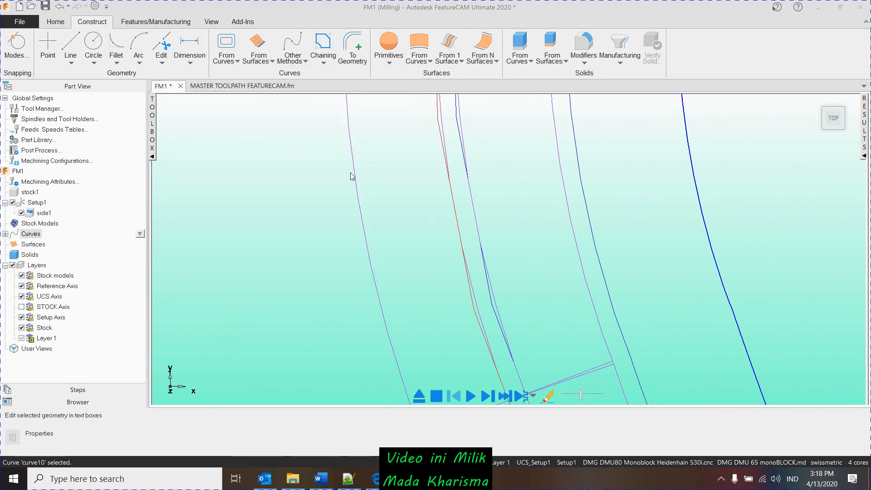
click(466, 274)
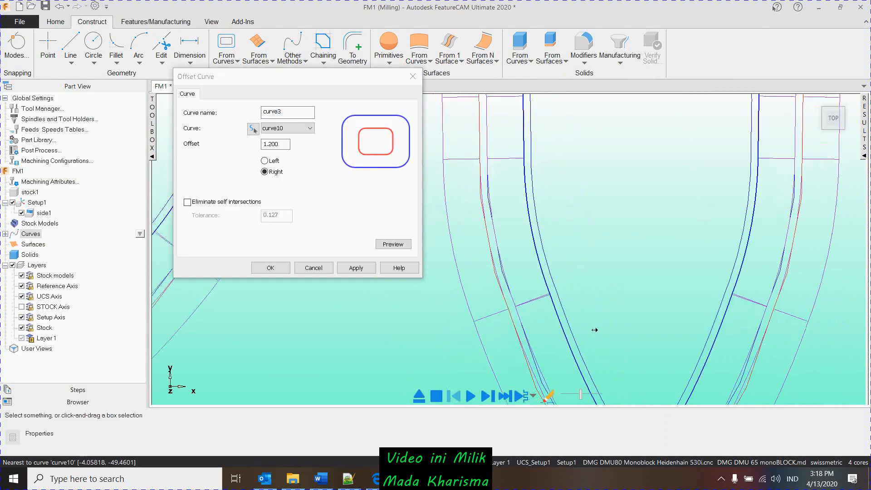
scroll(595, 330, down, 3)
middle_drag(571, 358, 568, 301)
scroll(565, 297, up, 3)
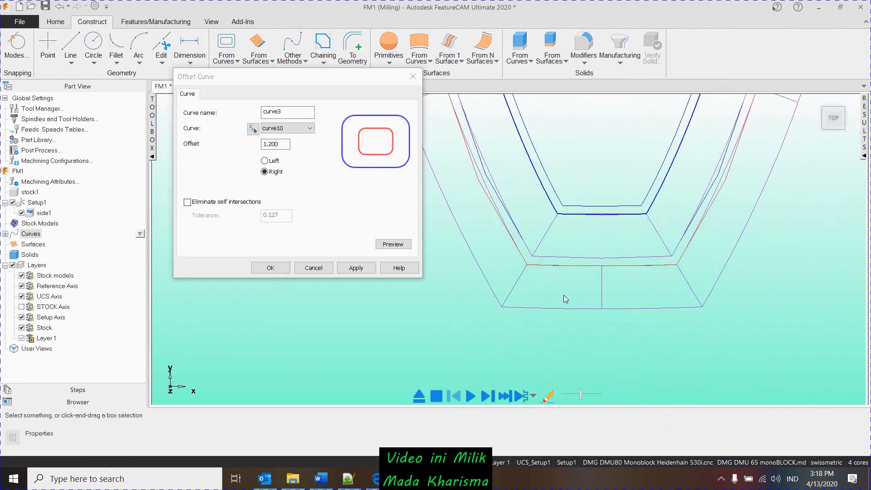
scroll(566, 299, up, 5)
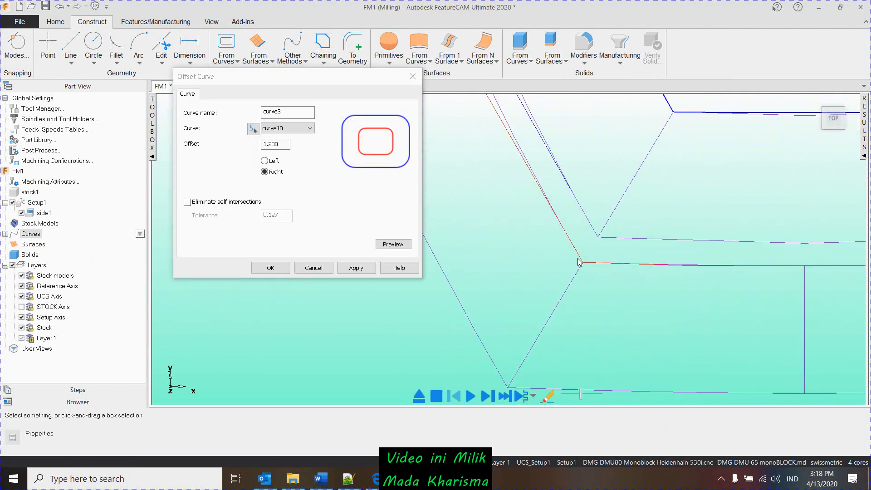
- Switch the curve10 offset to the left side, preview it and create the 1.200 offset curve
click(264, 160)
scroll(551, 294, down, 5)
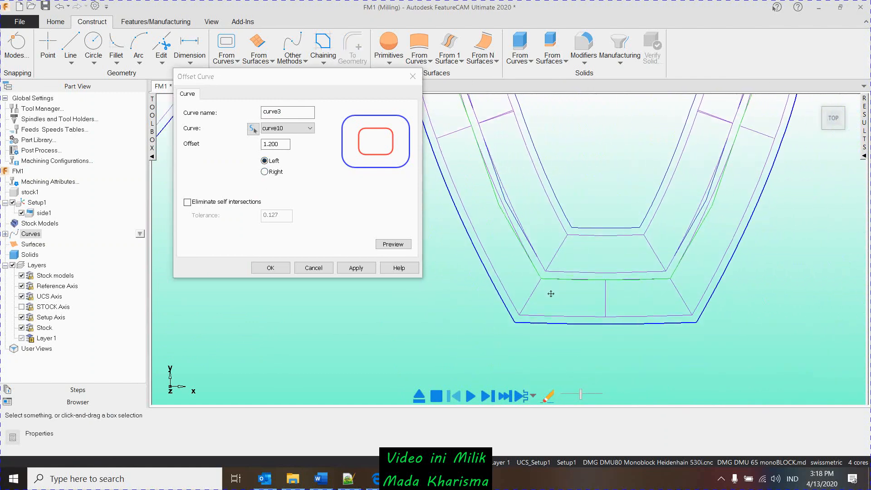
middle_drag(552, 294, 552, 297)
click(384, 245)
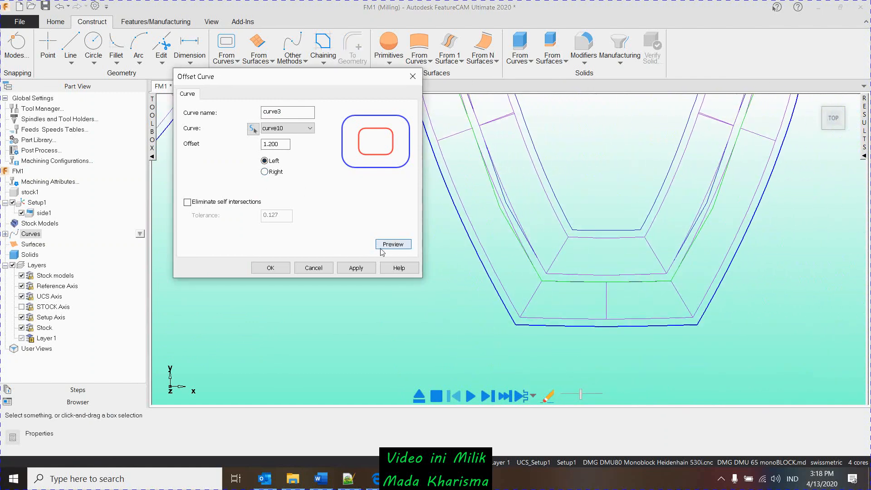
click(356, 268)
click(276, 268)
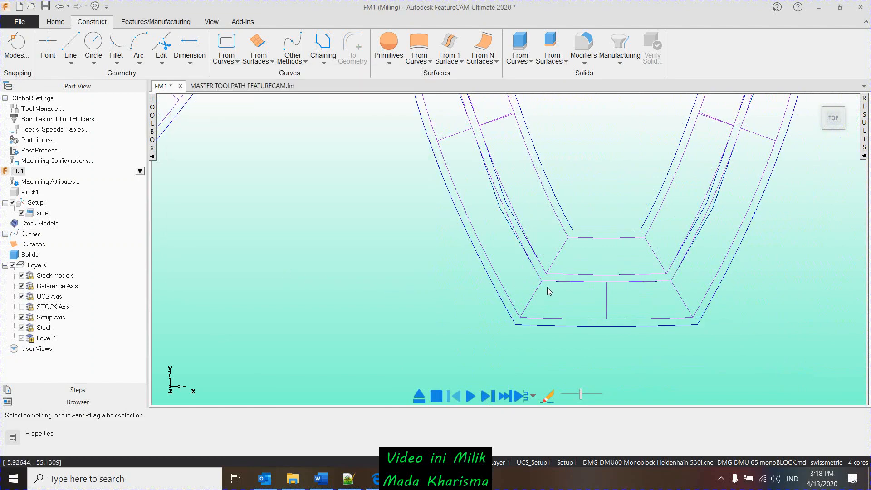
- Select the inner offset gear curve and start a new Pocket feature from it
click(603, 231)
scroll(604, 198, down, 5)
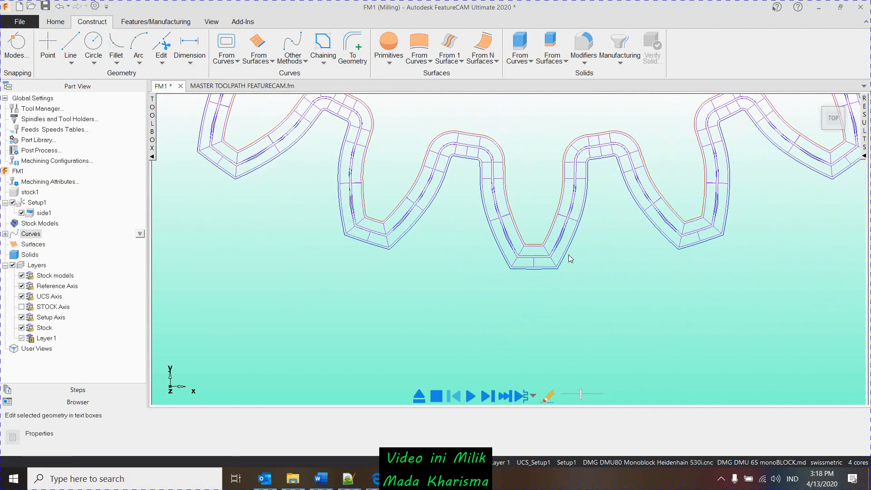
middle_drag(503, 143, 476, 273)
middle_drag(469, 212, 459, 283)
scroll(444, 217, down, 5)
middle_drag(444, 222, 450, 181)
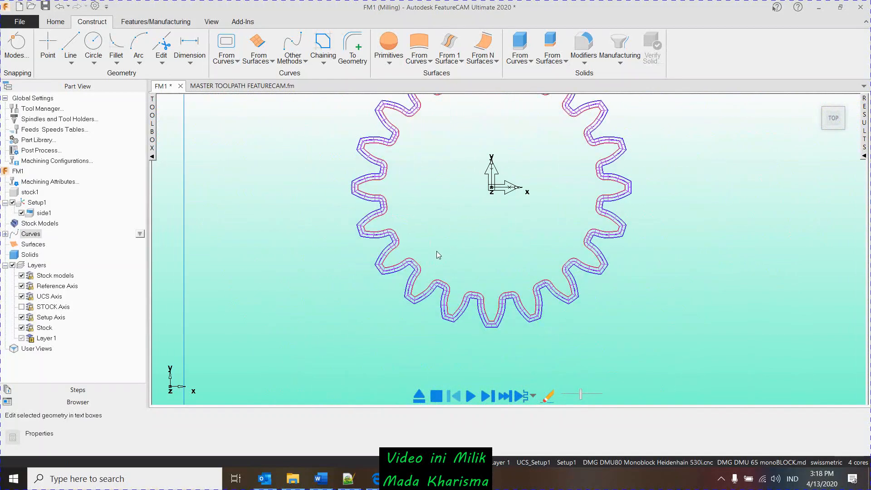
click(56, 22)
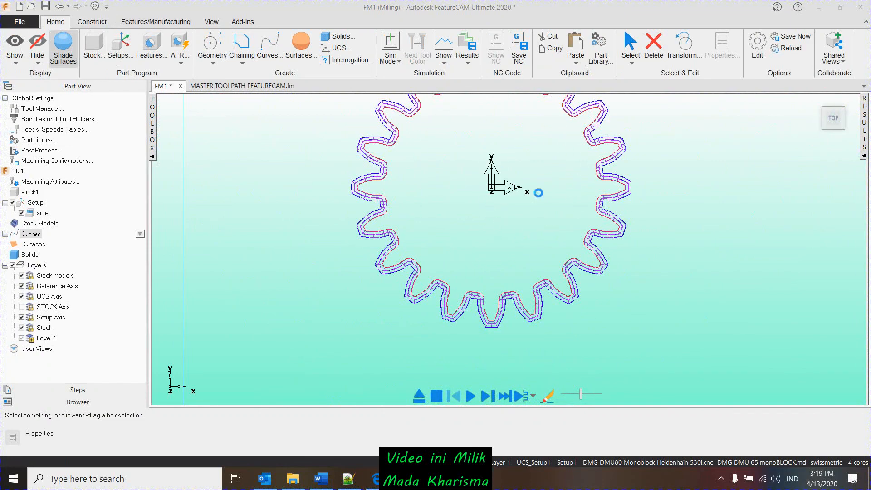
middle_drag(512, 248, 546, 247)
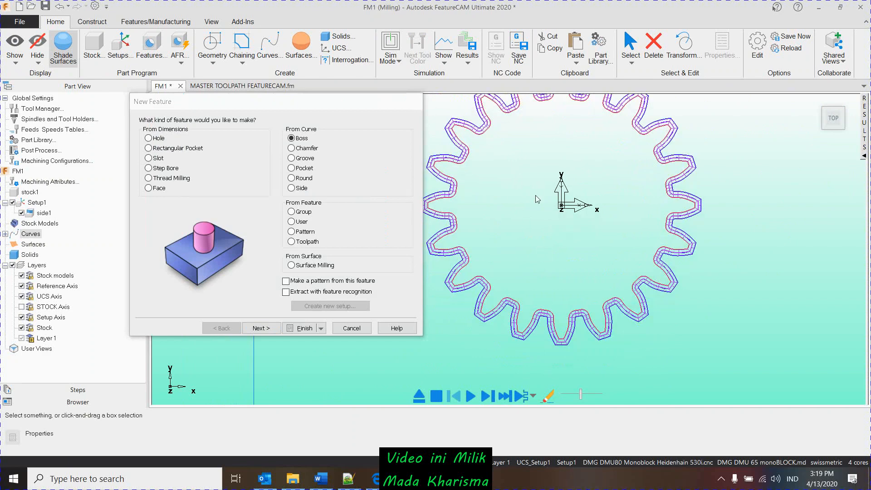
click(292, 168)
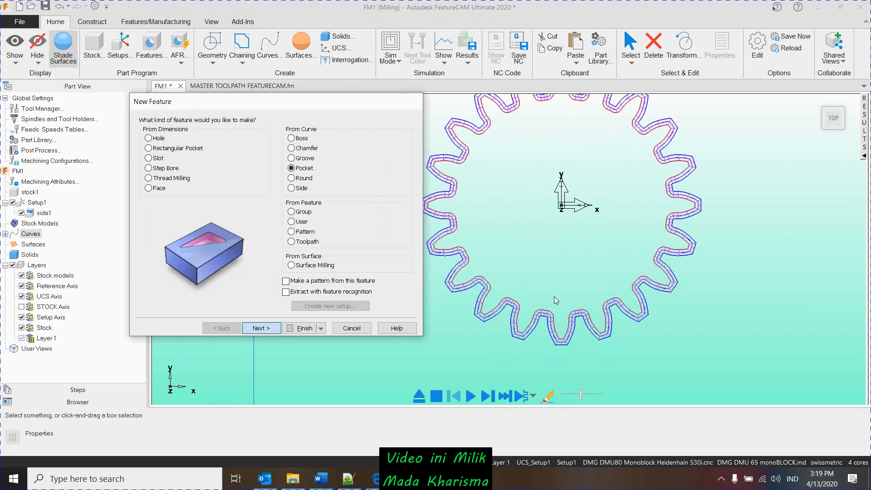
click(269, 329)
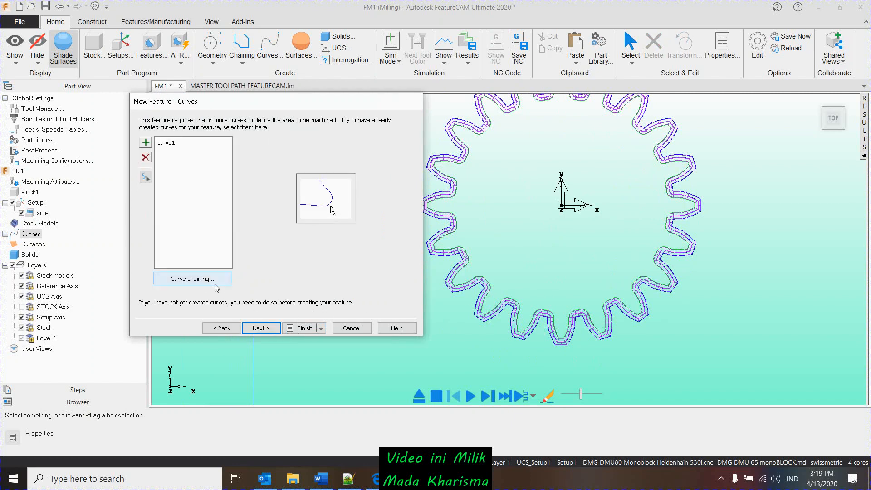
- Clear the pocket's curve list and pick curve1 on the inner gear outline as its boundary
click(164, 145)
click(146, 157)
click(147, 178)
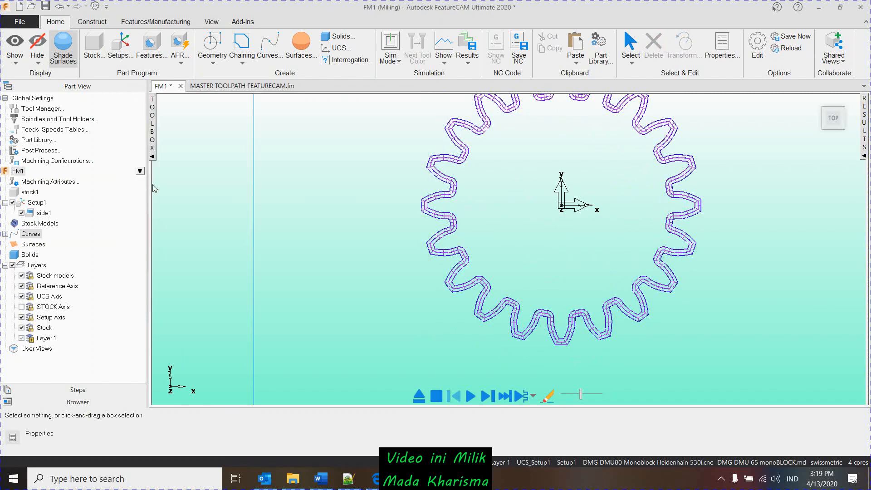
scroll(549, 354, up, 6)
click(467, 253)
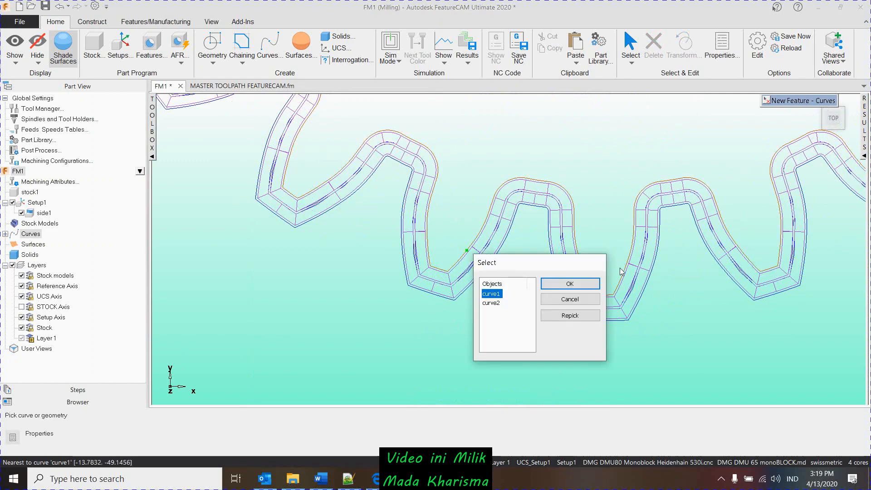
click(564, 286)
- Create the Pocket feature with depth 1, draft angle 0.0 and the default location and strategies
scroll(679, 305, down, 5)
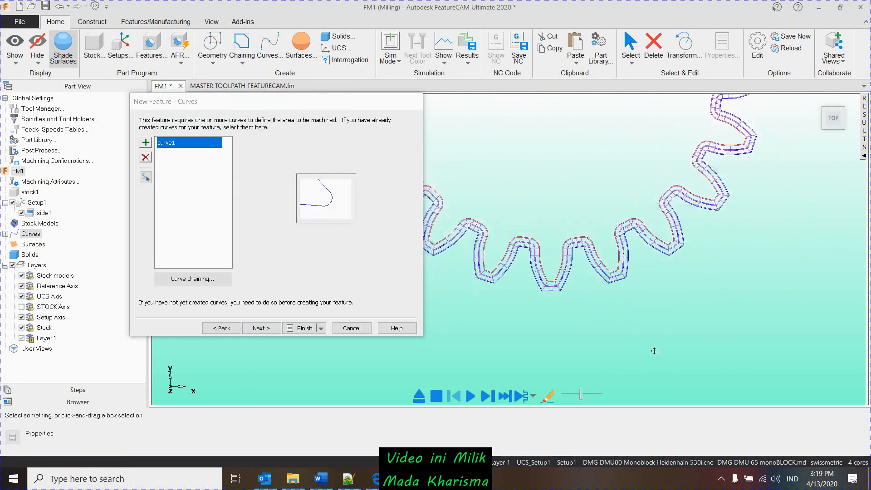
middle_drag(654, 350, 692, 420)
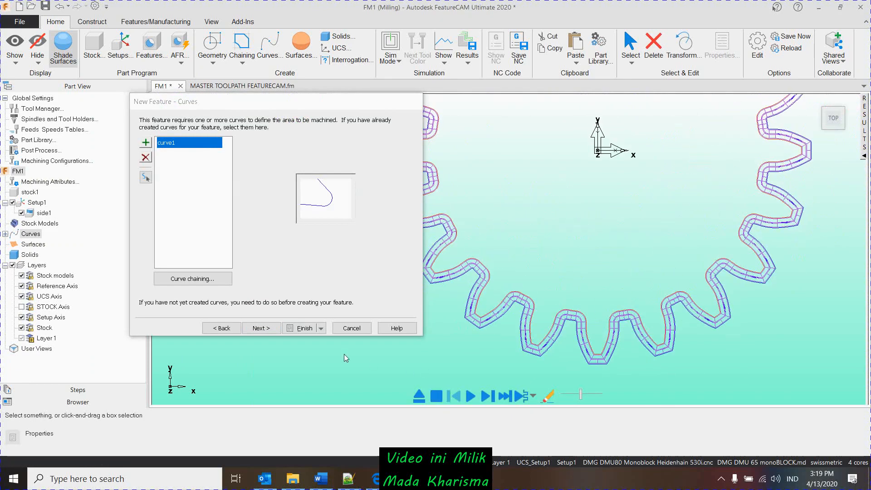
click(273, 329)
click(272, 329)
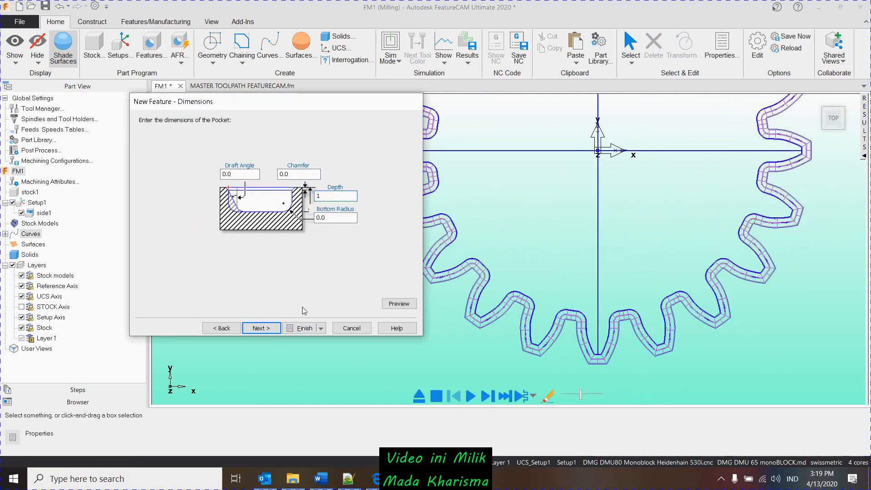
click(264, 328)
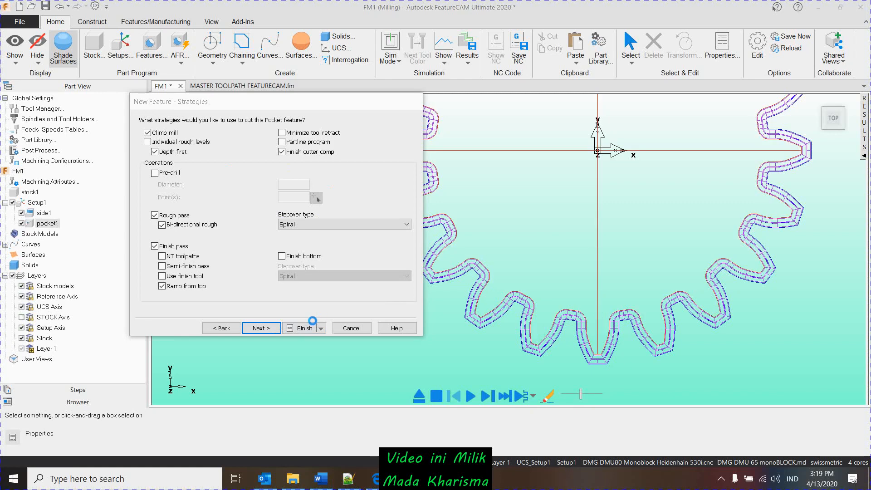
click(305, 327)
- Start a new Side feature and replace its preselected curve with curve3 on the outer gear outline
click(654, 374)
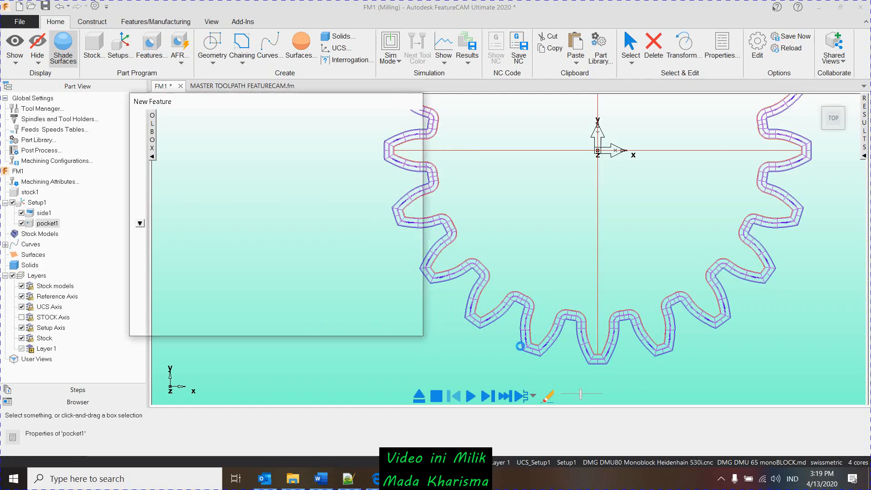
click(291, 189)
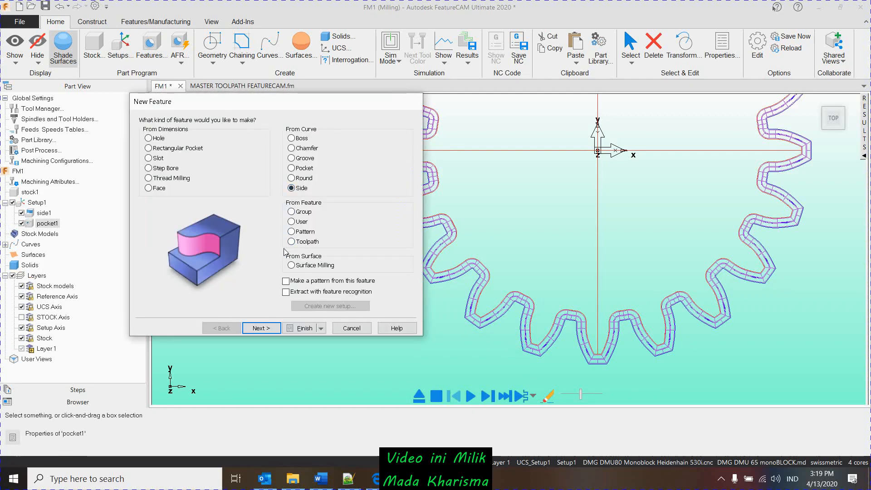
click(263, 330)
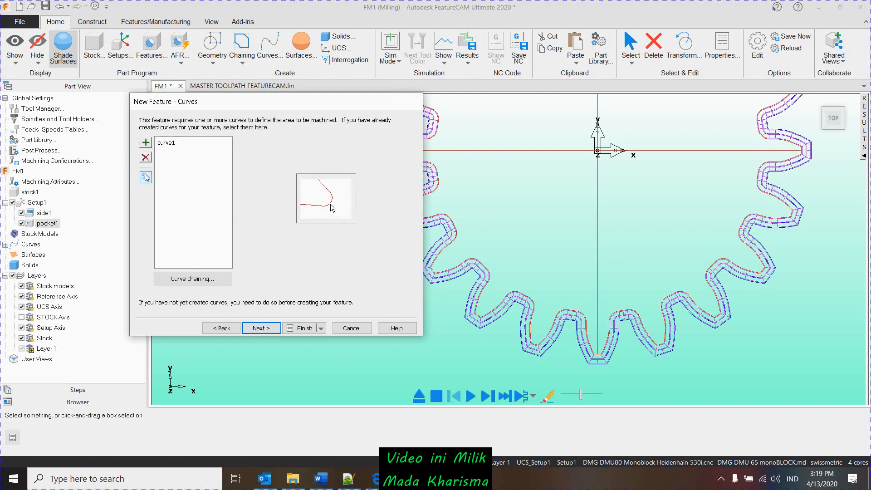
click(146, 177)
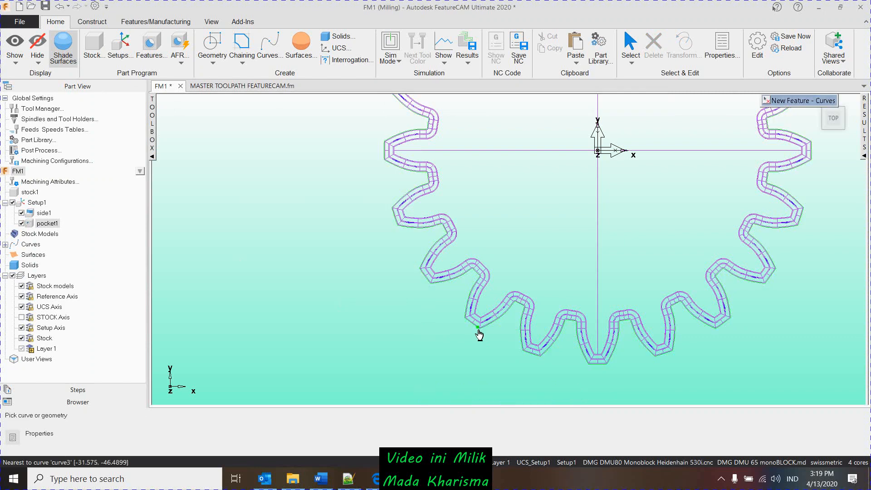
click(479, 335)
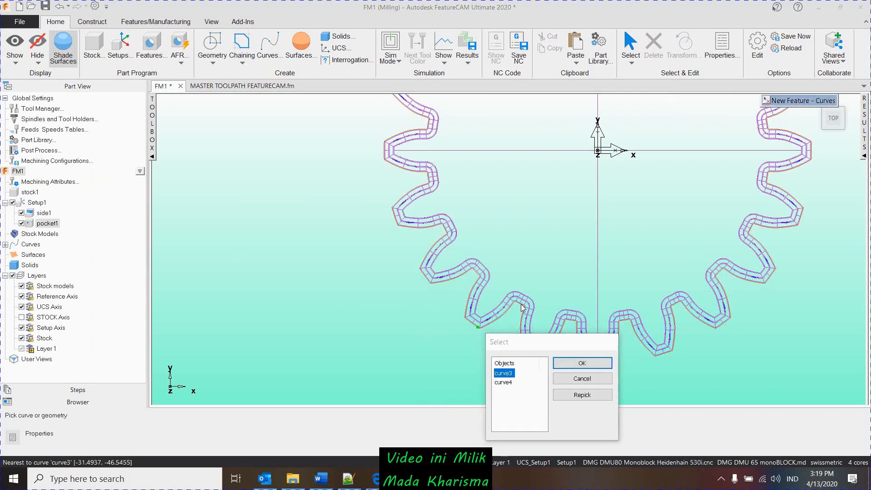
click(575, 363)
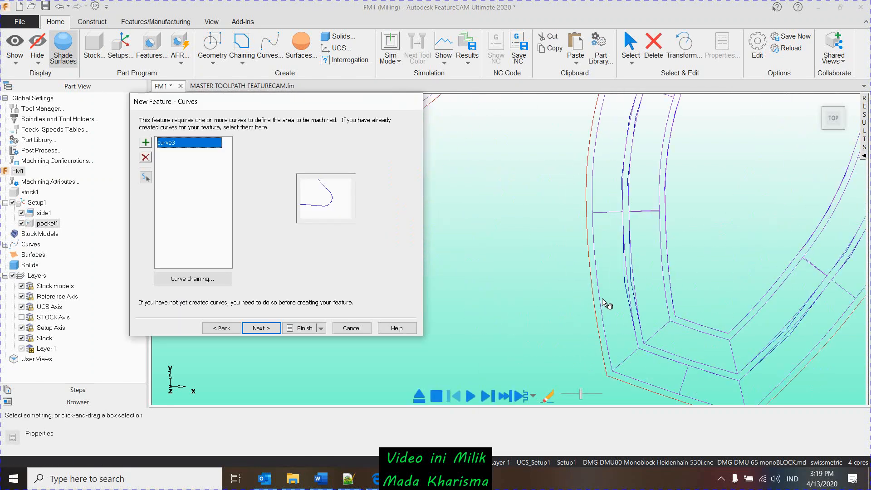
- Accept curve3 for the Side feature and check its Normal machining side around the gear outline
click(259, 329)
click(256, 332)
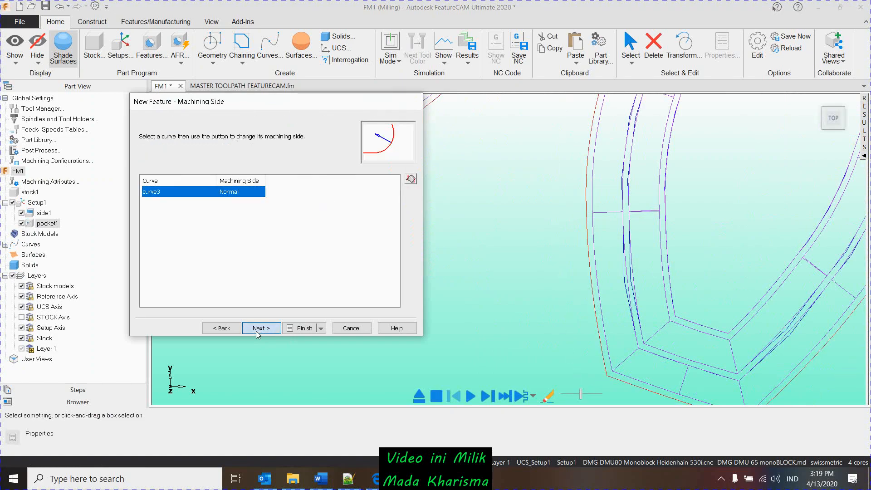
click(234, 328)
scroll(555, 313, down, 3)
scroll(554, 314, down, 5)
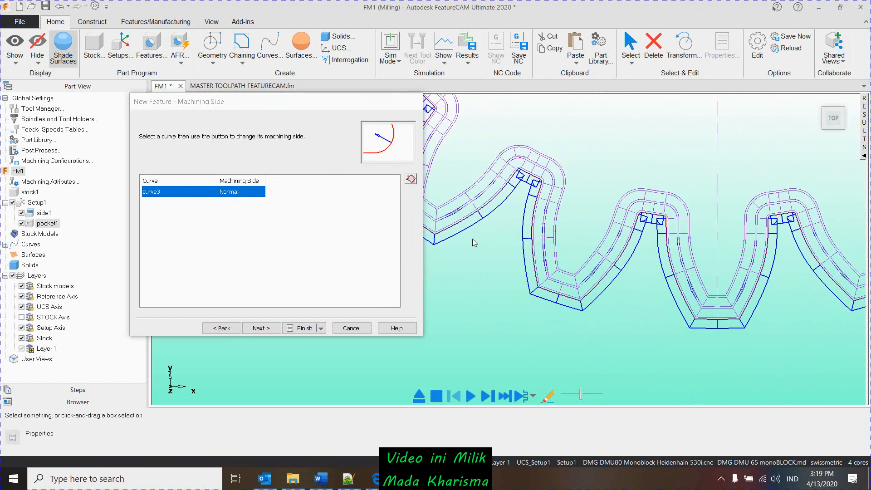
scroll(595, 334, down, 2)
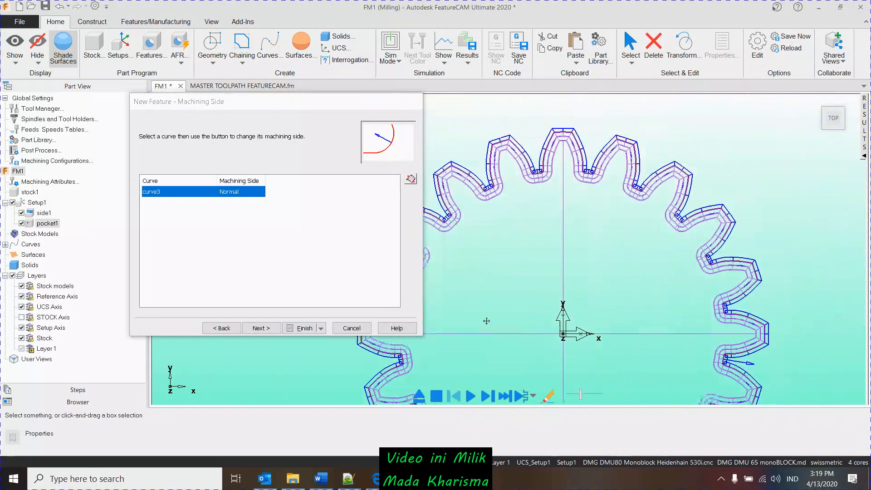
scroll(716, 284, up, 10)
scroll(716, 284, up, 4)
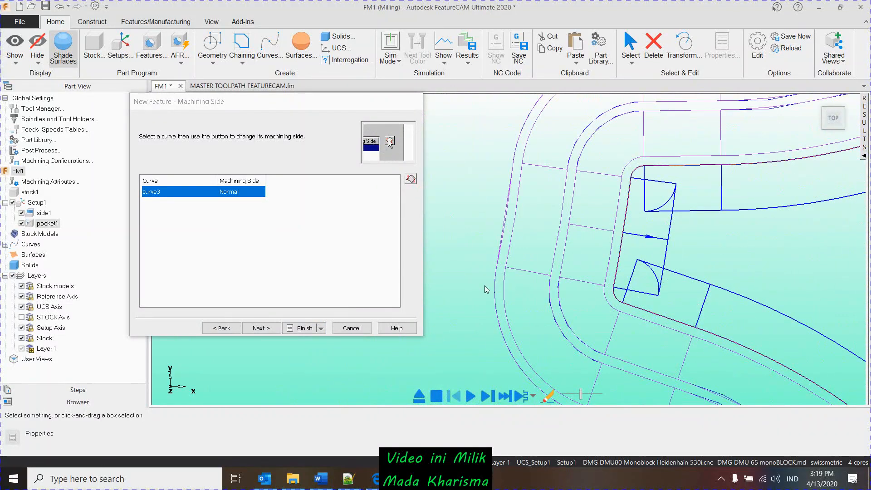
- Create the Side feature with draft angle 0, depth 1 and the default location and strategies, previewing its shape
click(271, 328)
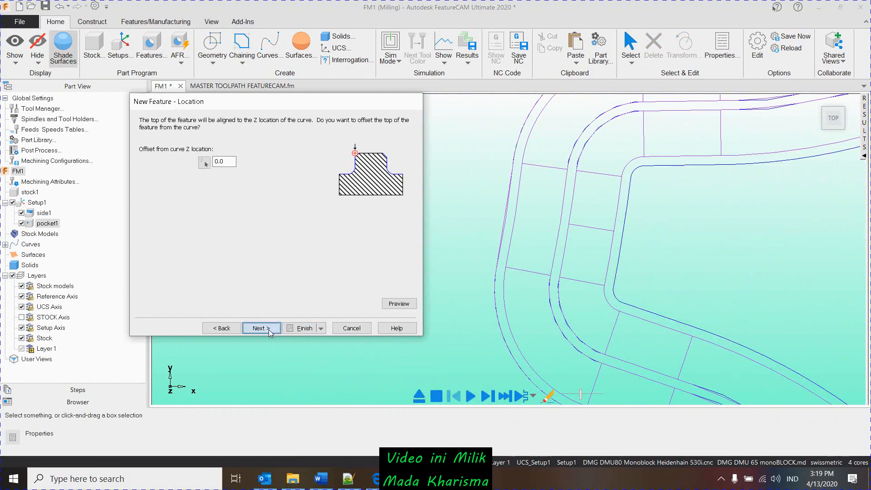
click(269, 330)
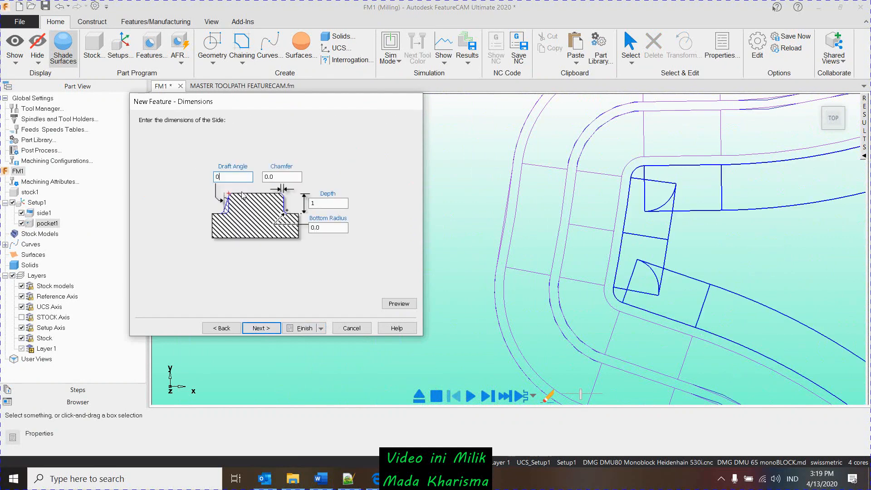
click(405, 304)
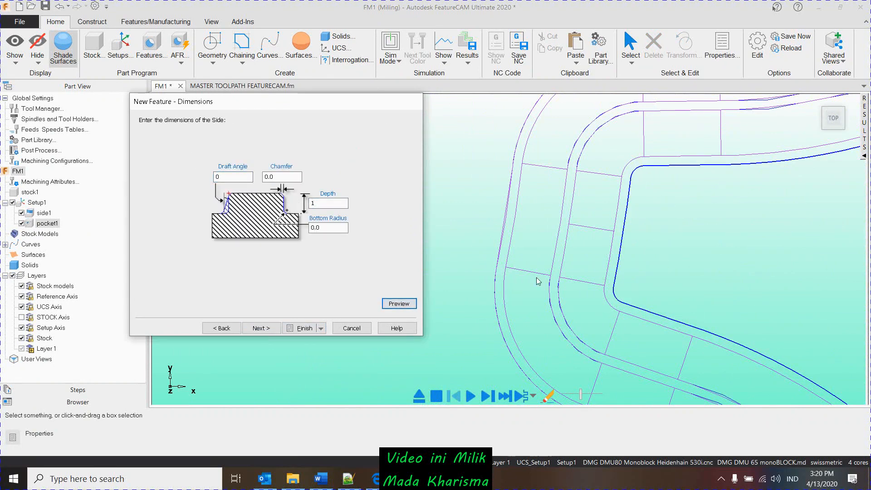
click(262, 328)
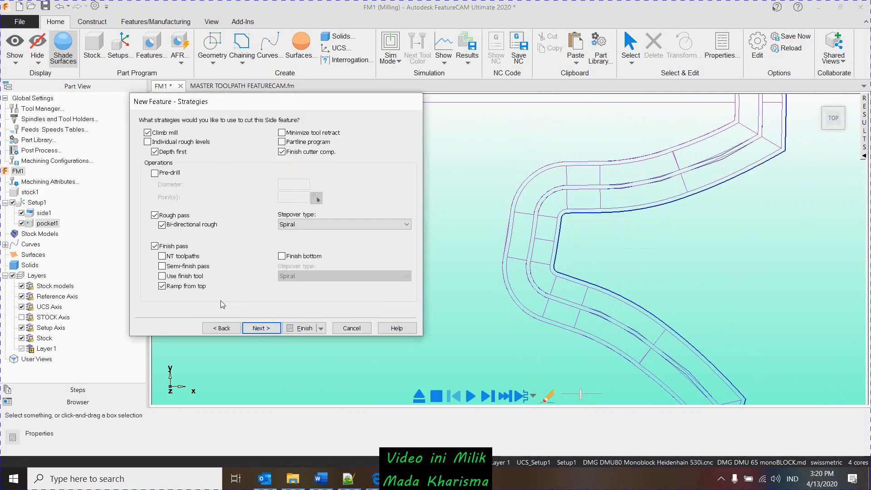
click(290, 328)
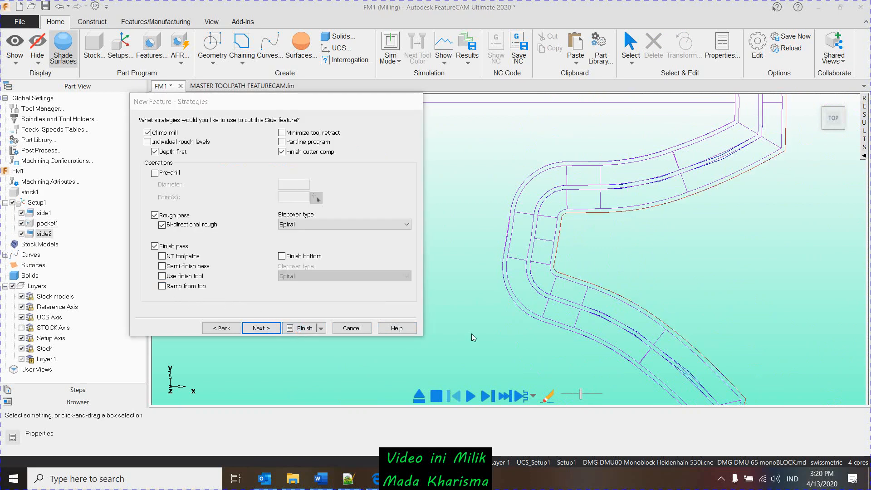
click(665, 372)
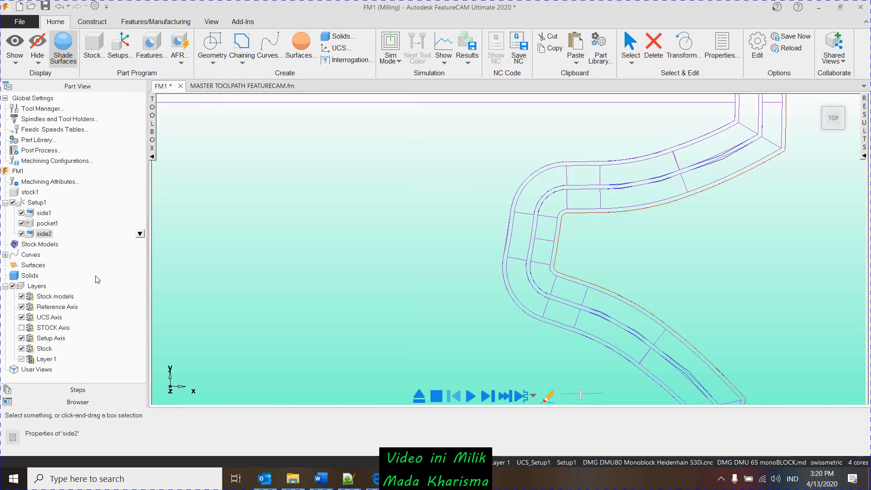
- Move side1 below side2 in Setup1 and rename it v ring
click(44, 213)
scroll(456, 277, down, 3)
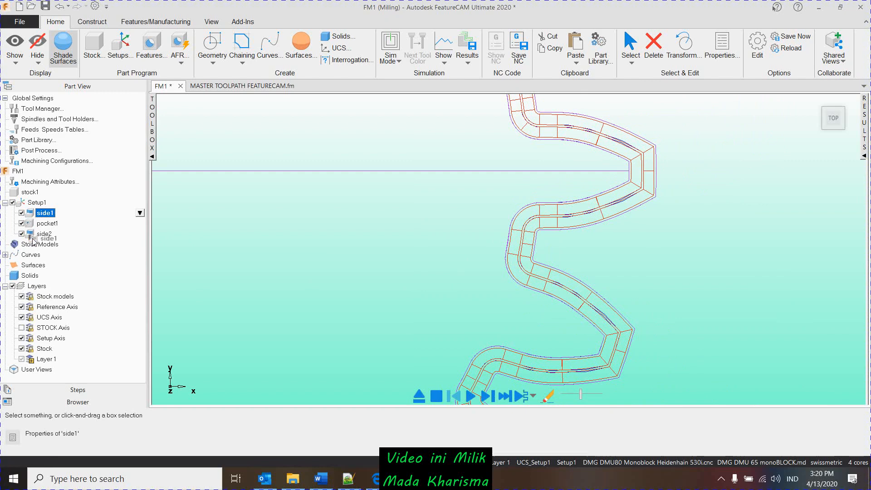
drag(34, 240, 41, 239)
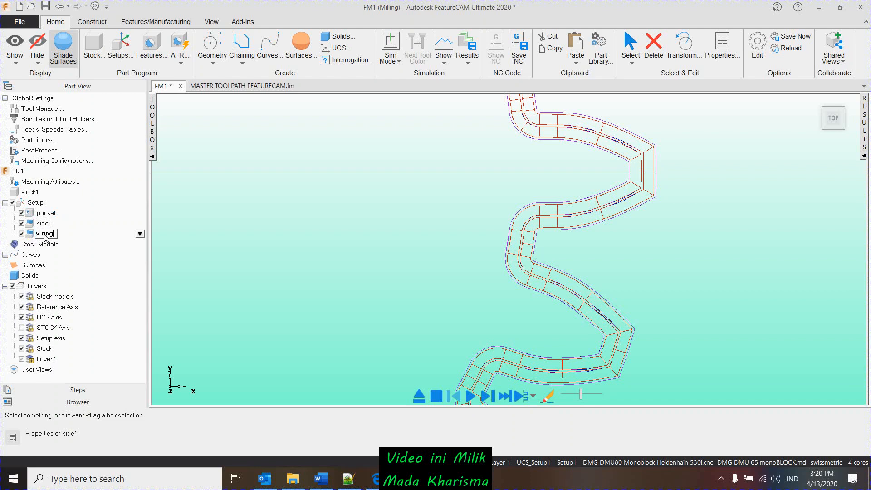
right_click(46, 236)
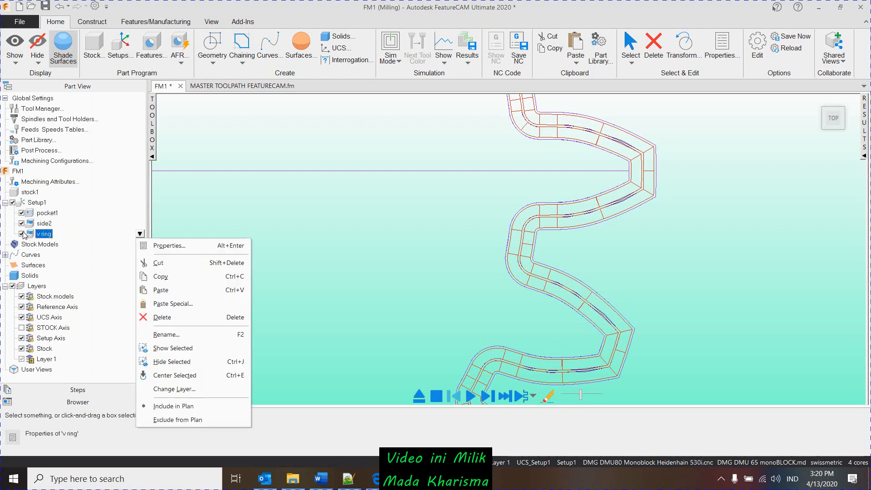
- Exclude v ring from machining and run a faster 3D simulation of pocket1 and side2 on the stock
click(23, 235)
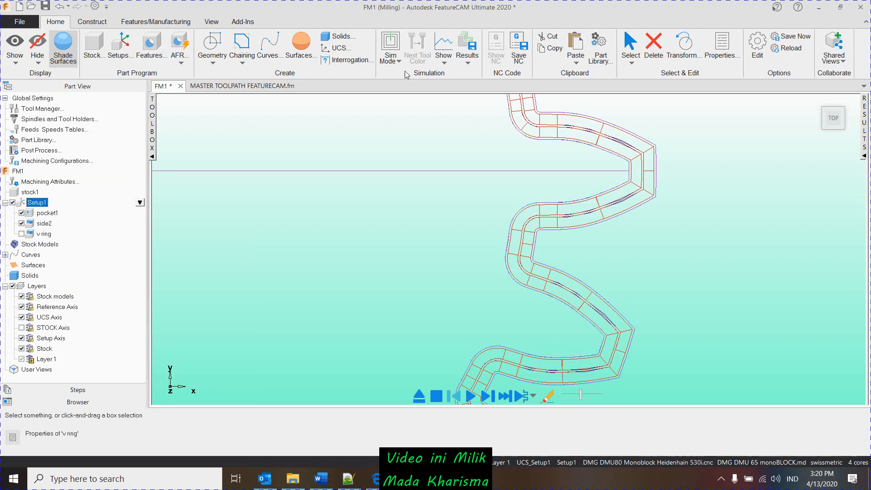
click(382, 64)
click(407, 120)
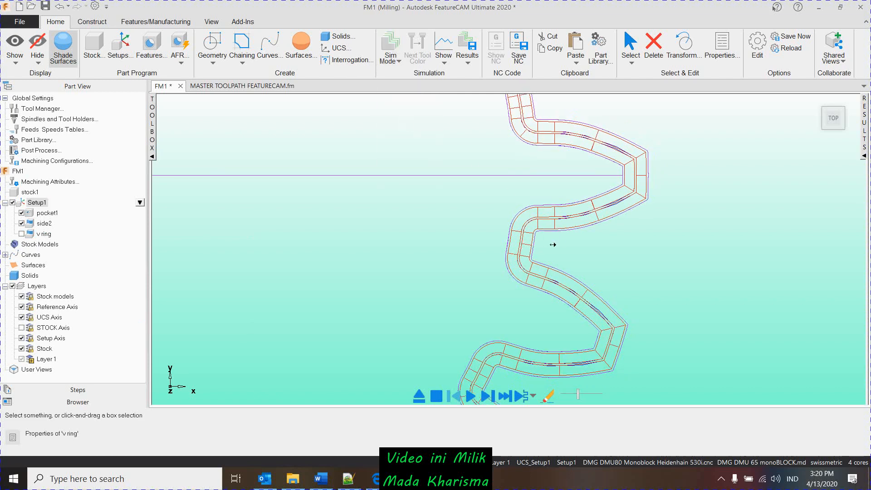
middle_drag(513, 319, 534, 298)
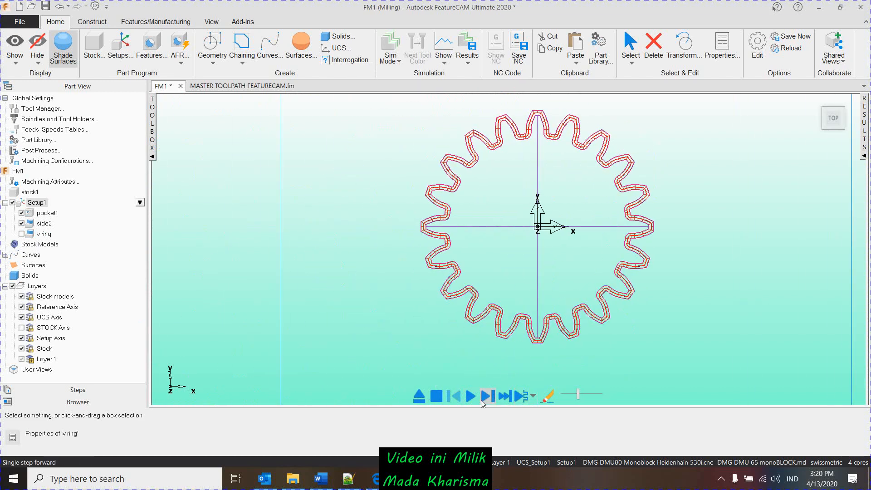
click(471, 397)
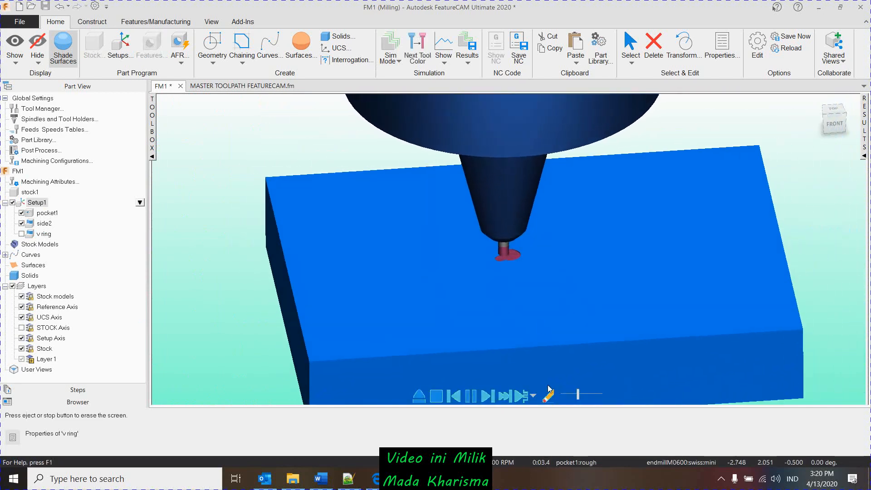
drag(578, 394, 593, 394)
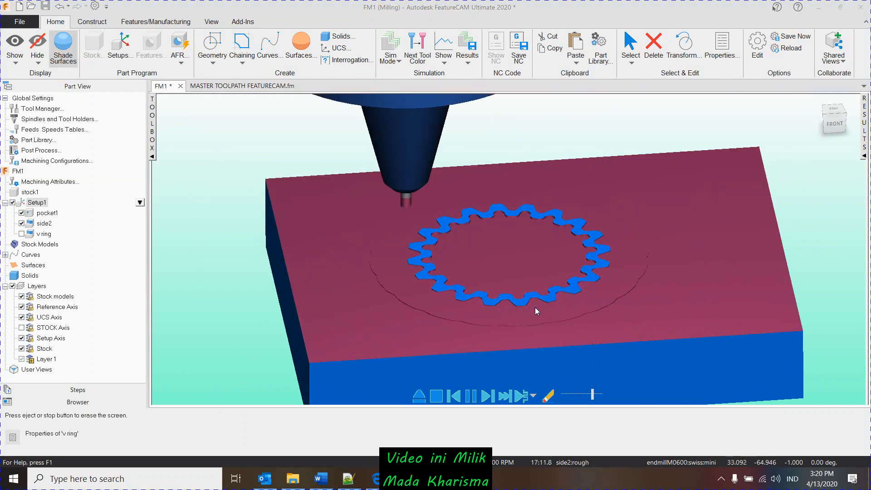
scroll(535, 307, up, 5)
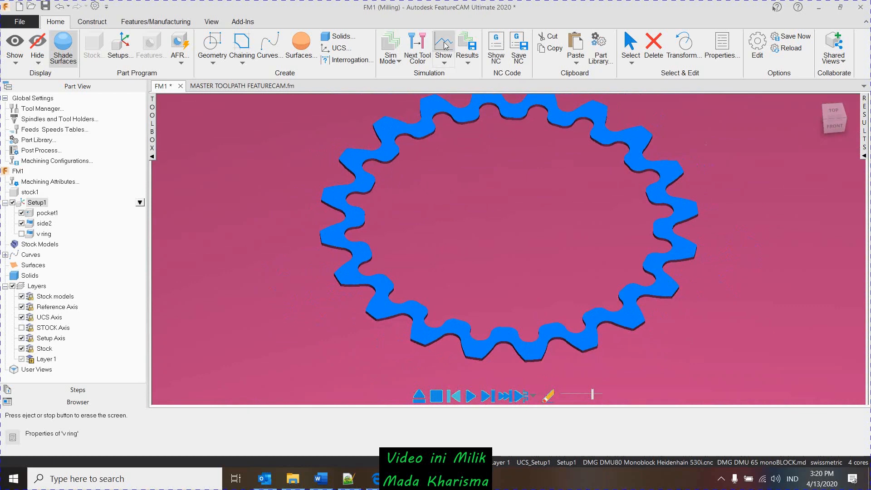
- Keep the simulation result for the following run, close the simulation and enable only v ring in Setup1
click(467, 63)
click(510, 110)
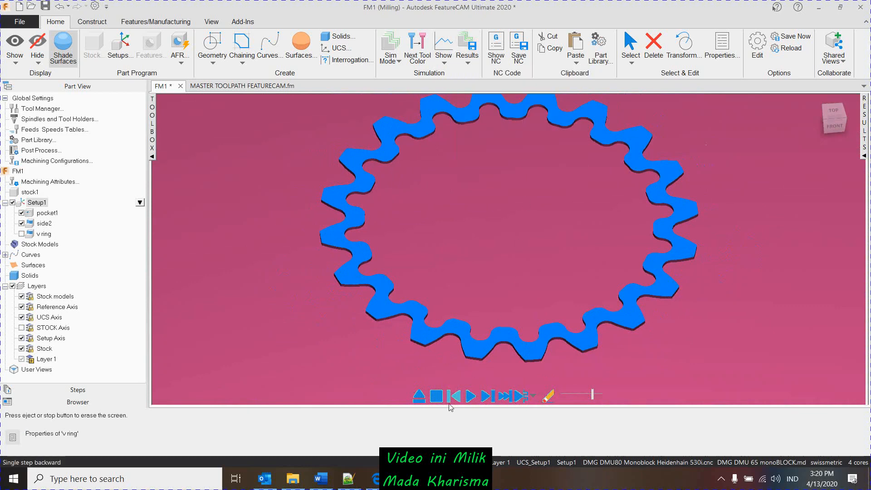
click(419, 396)
click(13, 203)
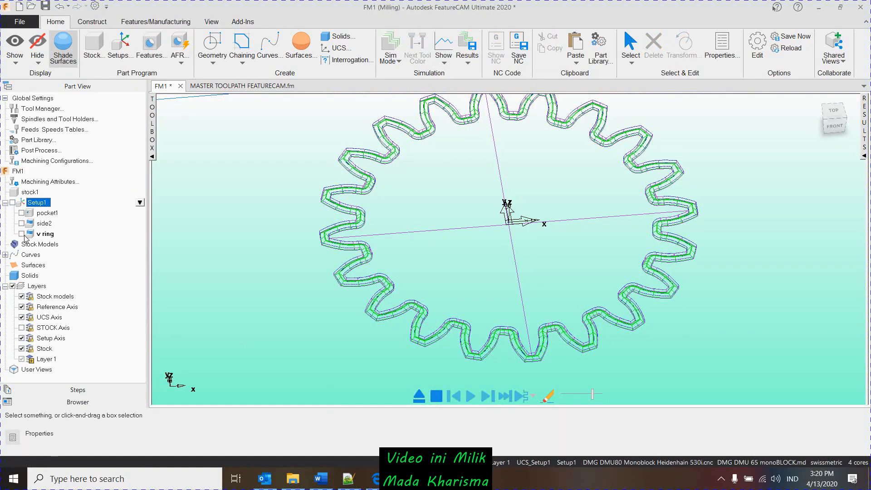
click(21, 234)
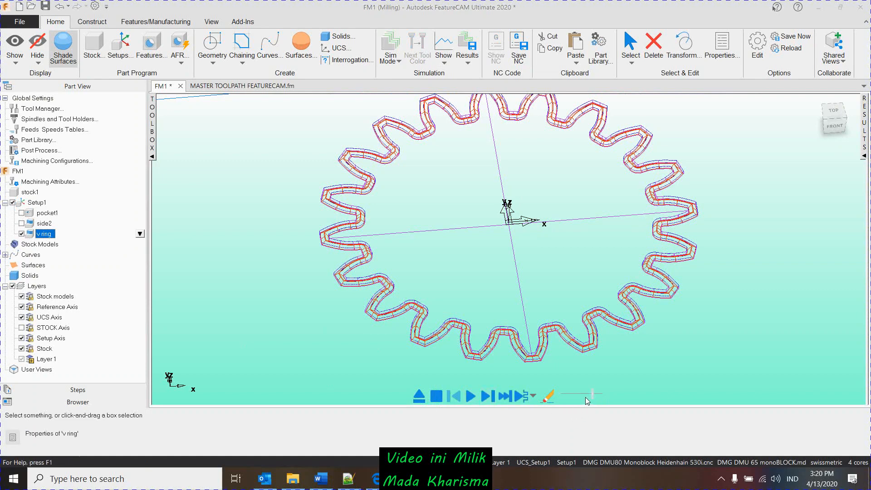
- Start simulating v ring on the already machined stock and switch the tool colour to yellow
click(489, 397)
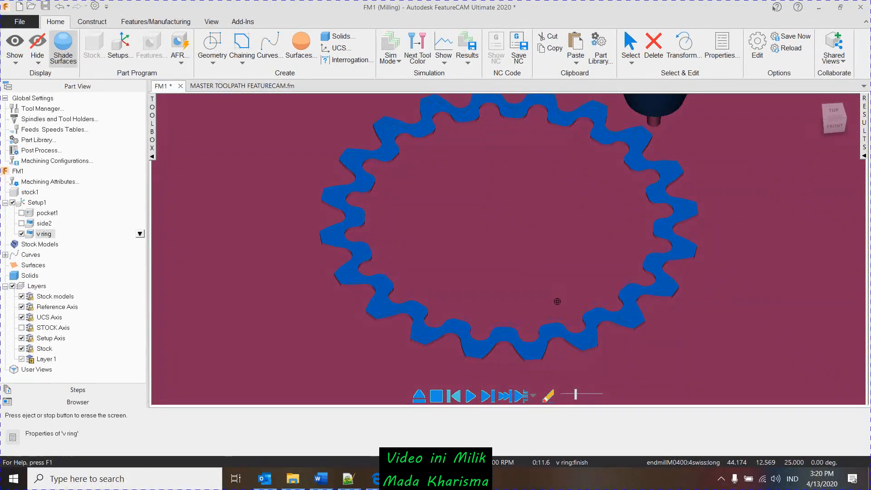
middle_drag(557, 301, 560, 261)
click(424, 58)
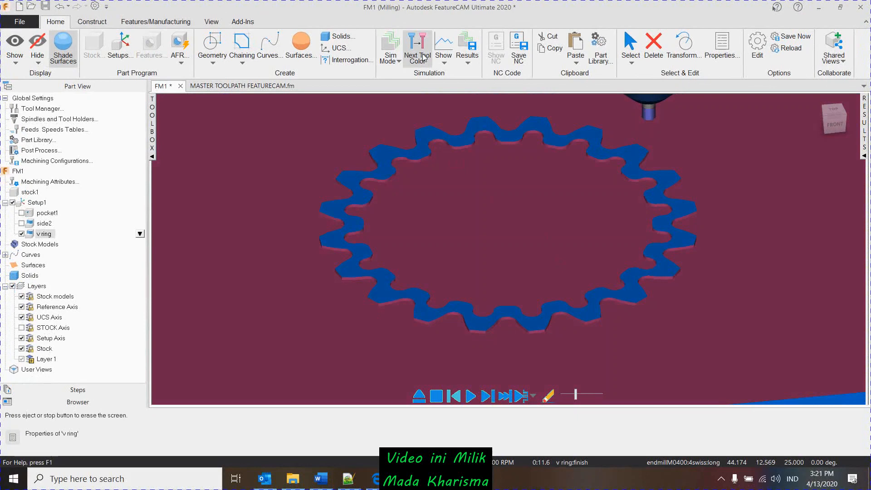
click(425, 57)
shift+middle_drag(551, 171, 539, 193)
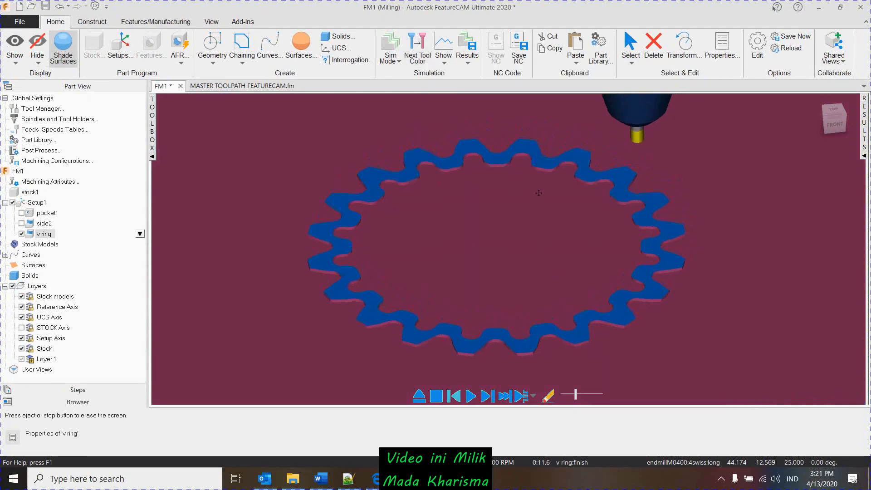
- Resume the v ring simulation on the machined stock and raise its playback speed
click(470, 397)
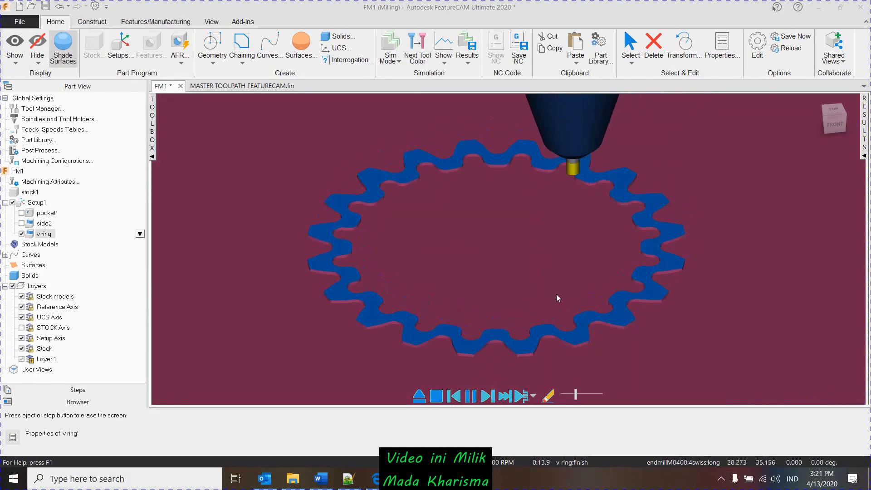
scroll(559, 292, up, 3)
scroll(559, 292, down, 5)
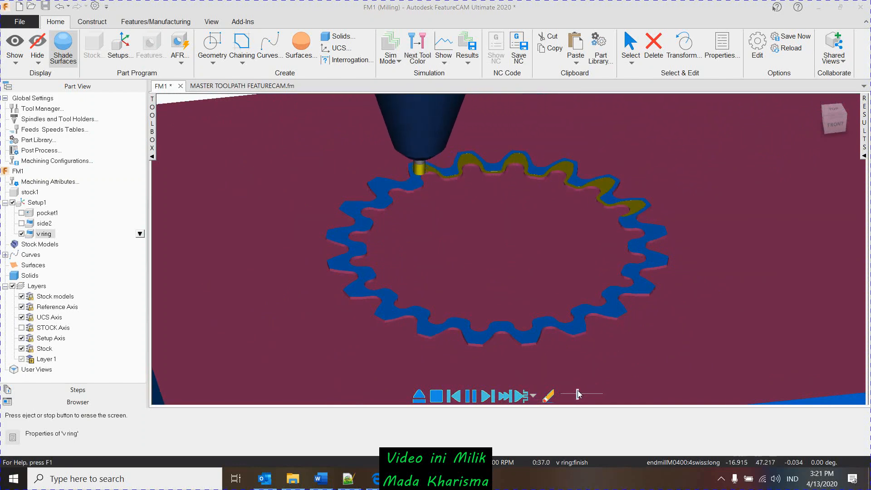
scroll(474, 328, up, 3)
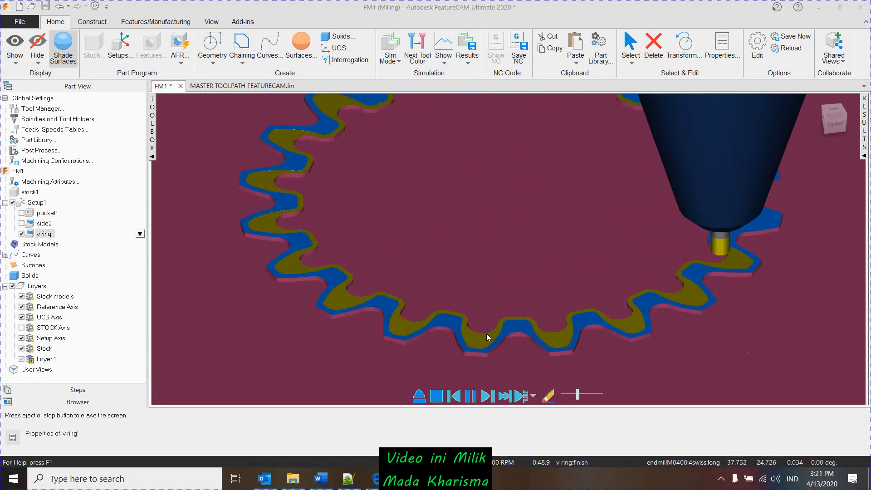
scroll(521, 343, down, 2)
middle_drag(522, 355, 552, 355)
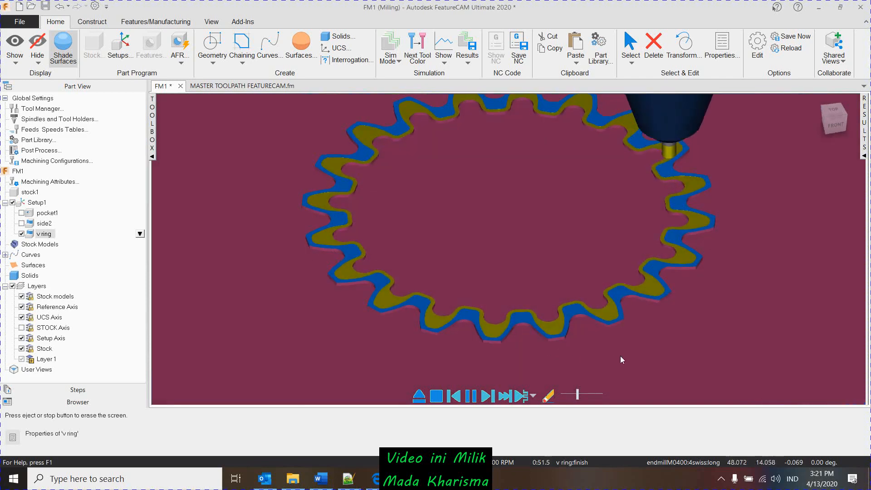
shift+middle_drag(635, 342, 615, 361)
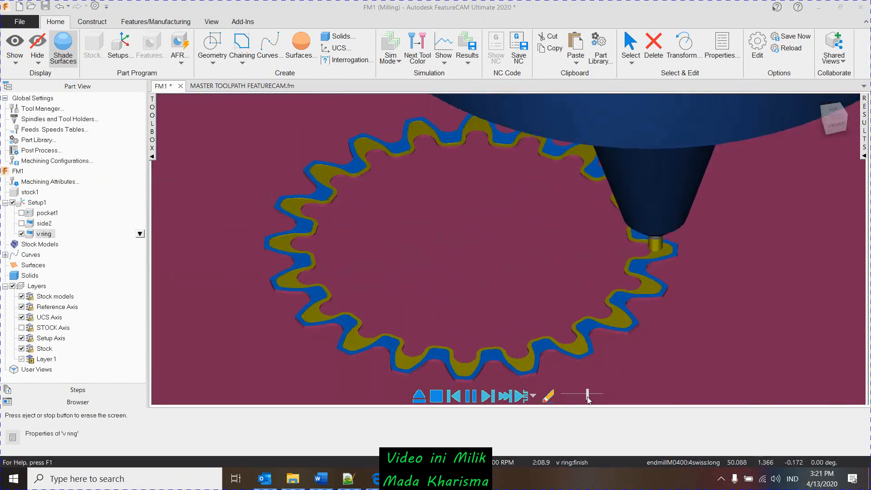
drag(588, 396, 590, 396)
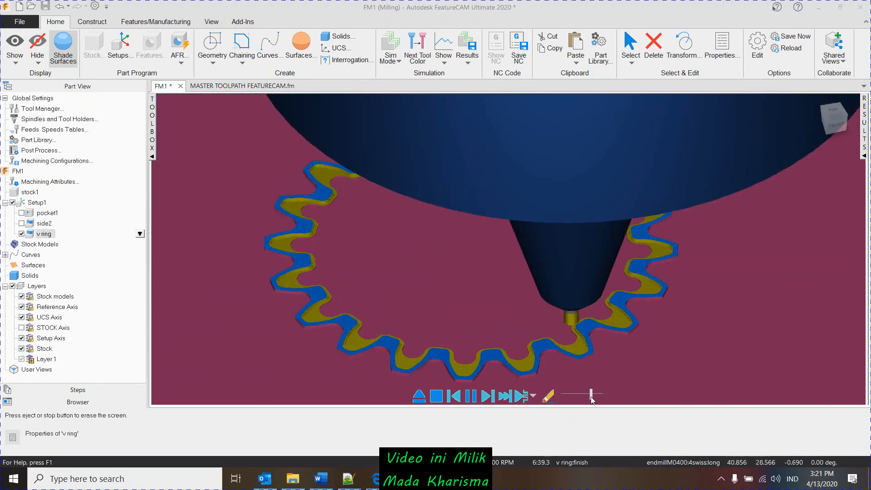
- Examine the v ring's stepped sloping walls on individual gear teeth and around the whole ring as the simulation runs to its end
scroll(631, 317, up, 8)
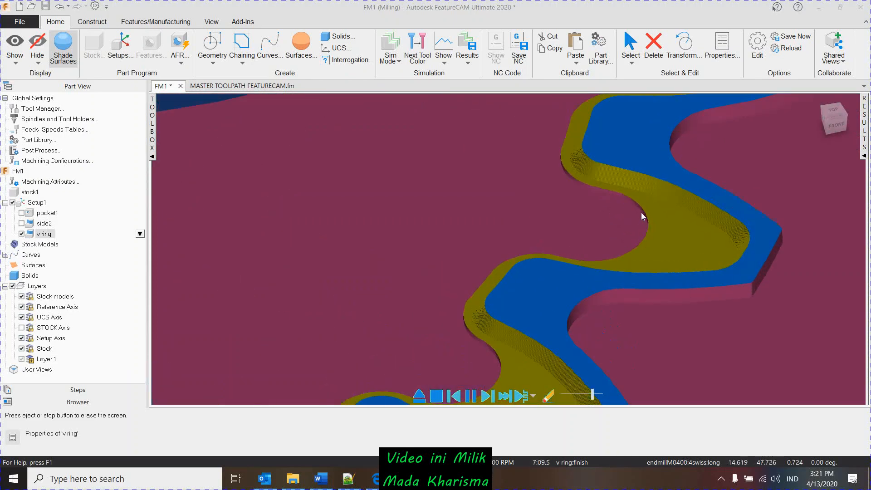
scroll(603, 216, down, 5)
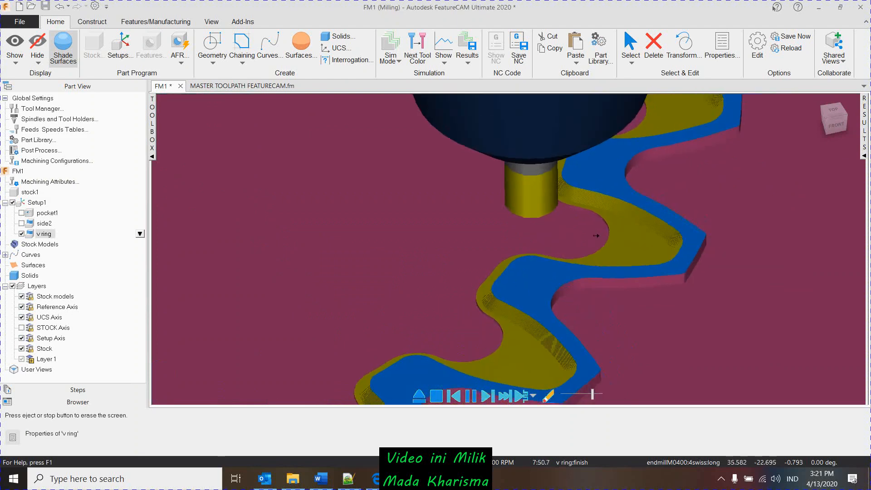
ctrl+middle_drag(581, 267, 545, 343)
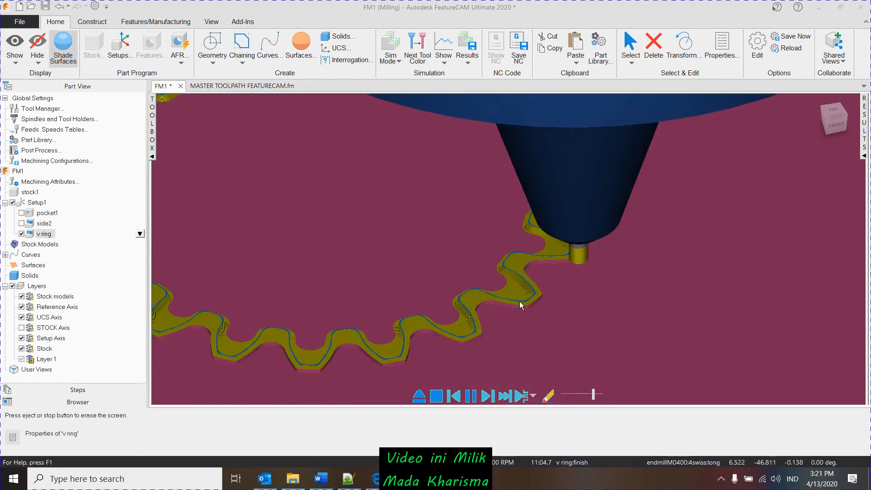
scroll(524, 295, up, 5)
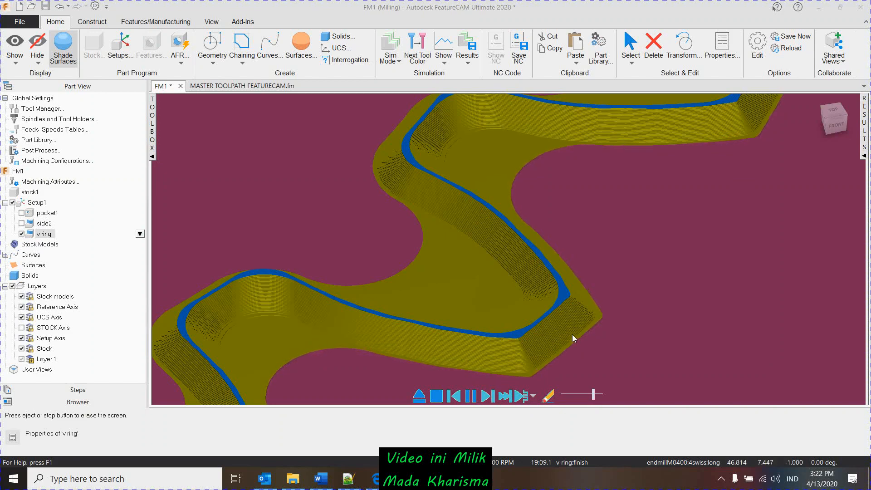
scroll(485, 354, down, 4)
middle_drag(486, 354, 512, 288)
scroll(547, 226, up, 6)
scroll(540, 254, down, 8)
scroll(373, 295, up, 1)
middle_drag(373, 295, 496, 307)
scroll(570, 257, up, 6)
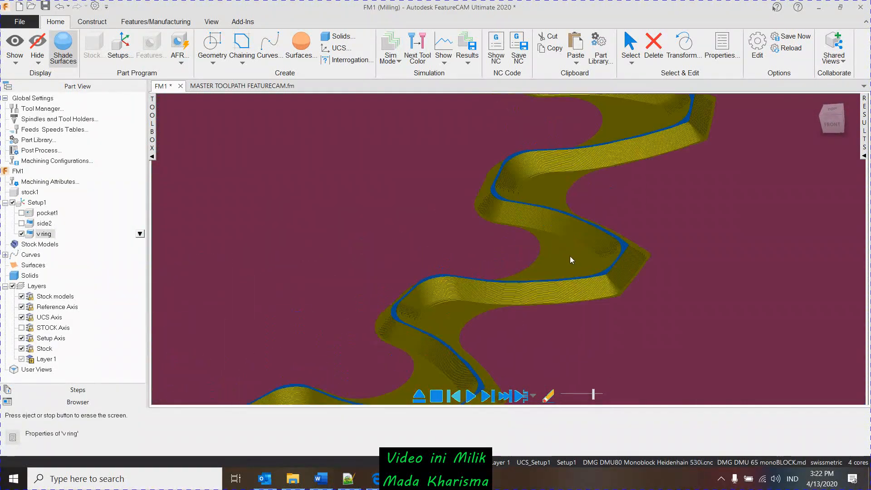
scroll(571, 253, down, 8)
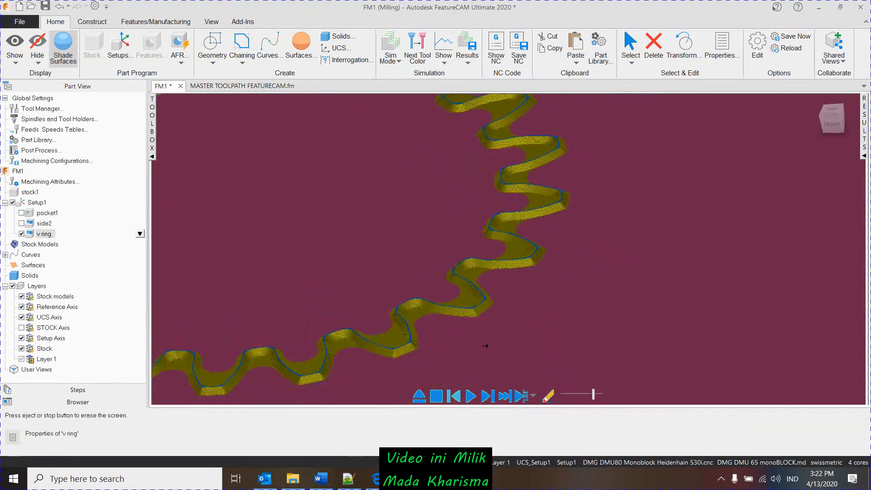
scroll(462, 266, up, 6)
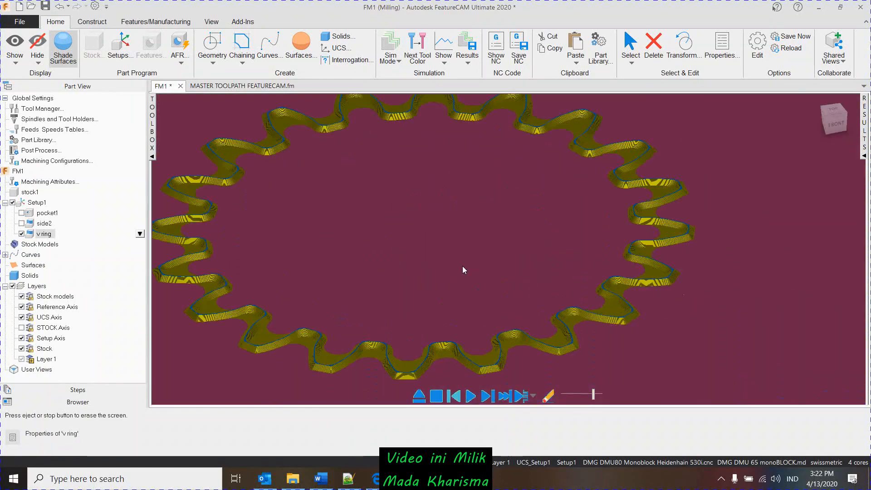
scroll(589, 265, down, 5)
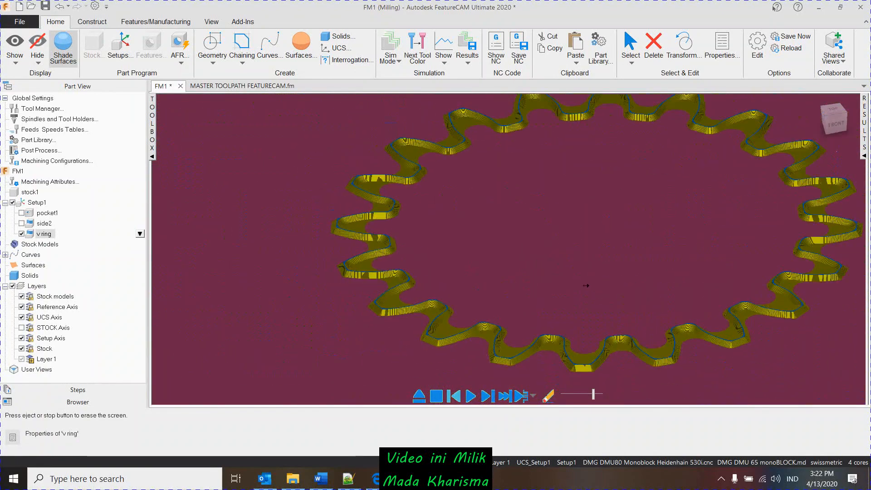